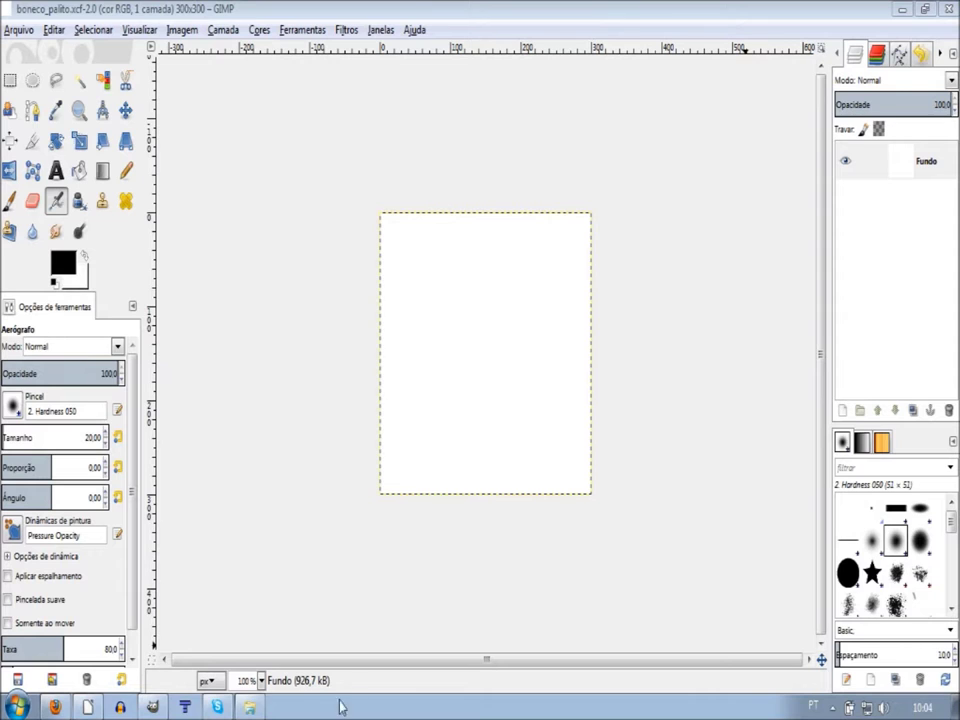
Bring the Explorer folder of stick-figure example files in front of GIMP.
left_click(249, 707)
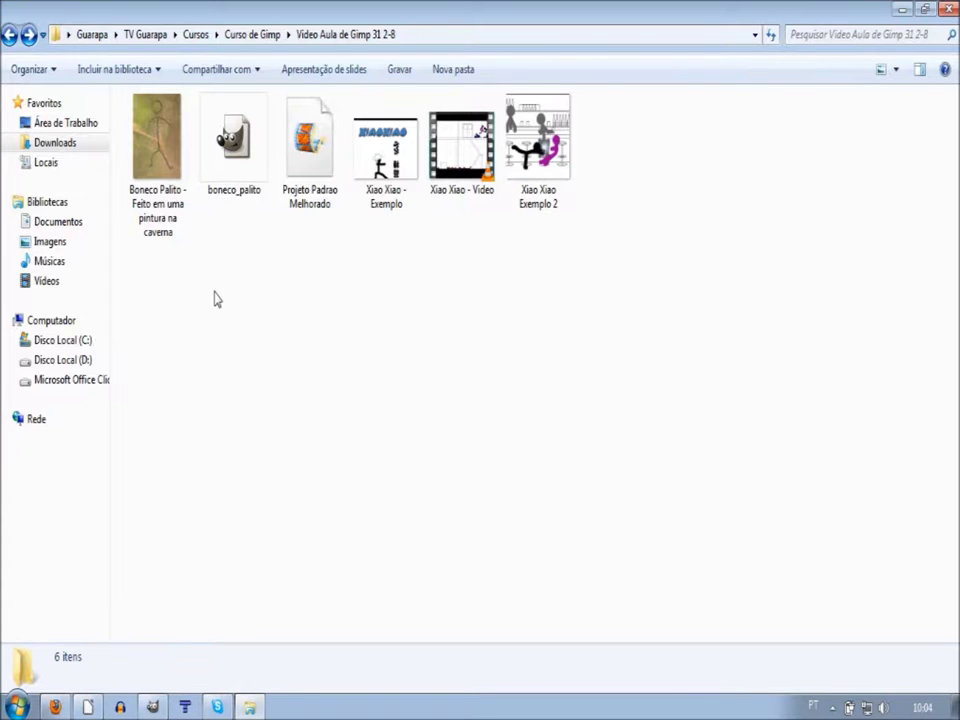
left_click(170, 230)
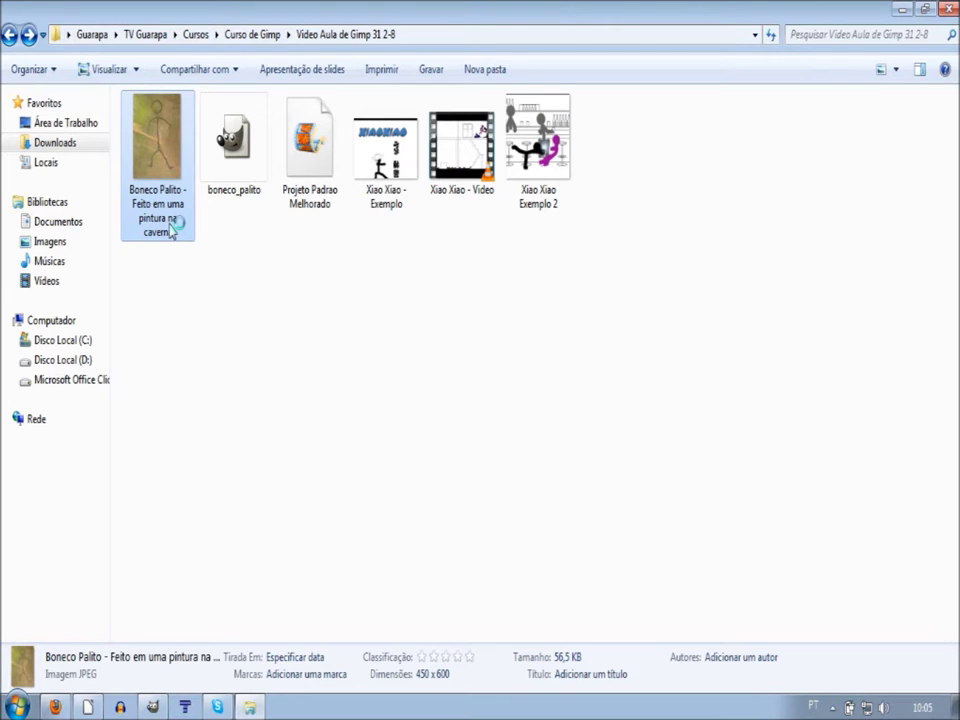
double_click(170, 230)
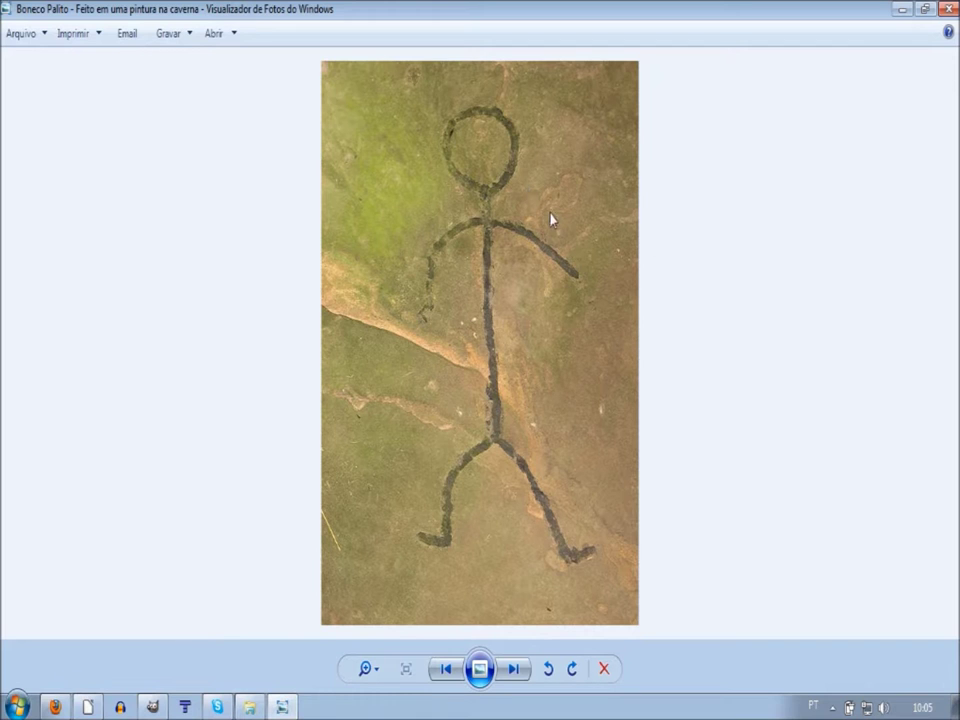
left_click(152, 706)
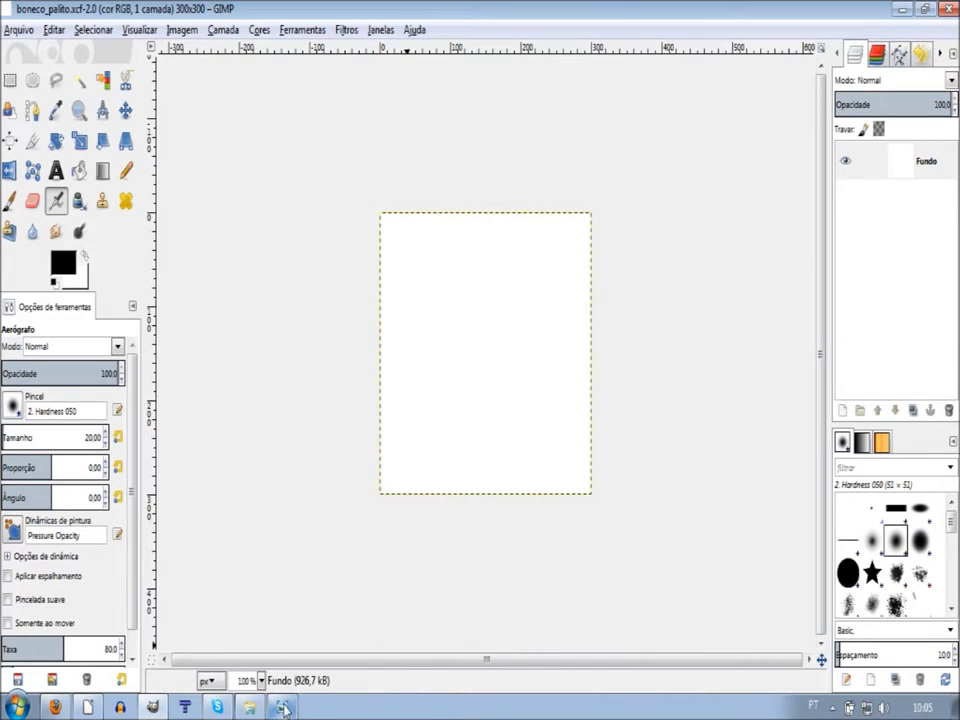
left_click(282, 706)
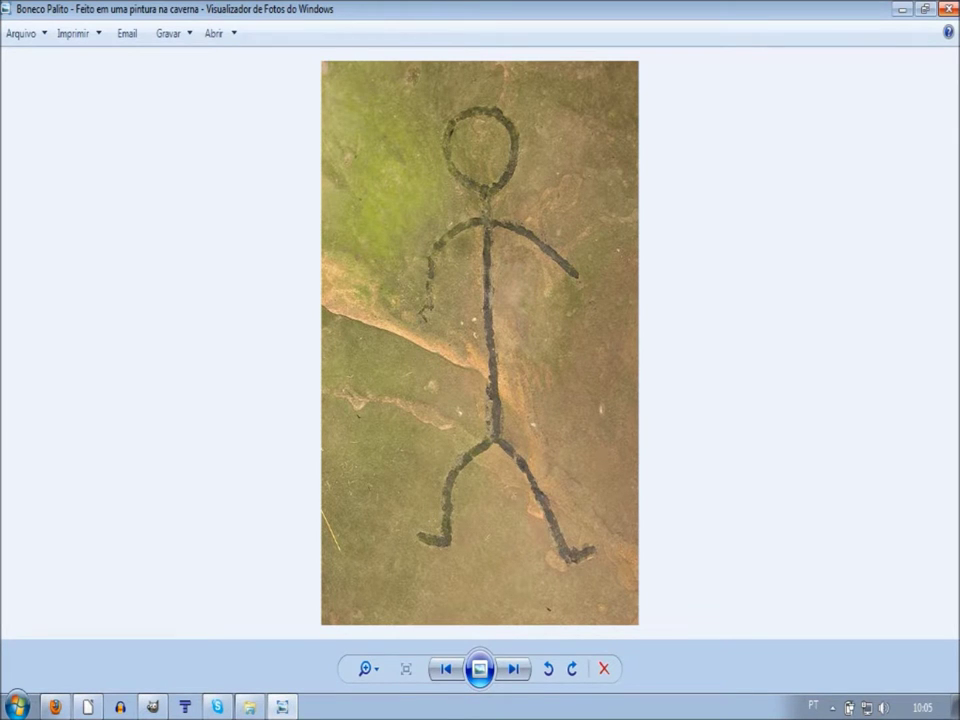
left_click(948, 9)
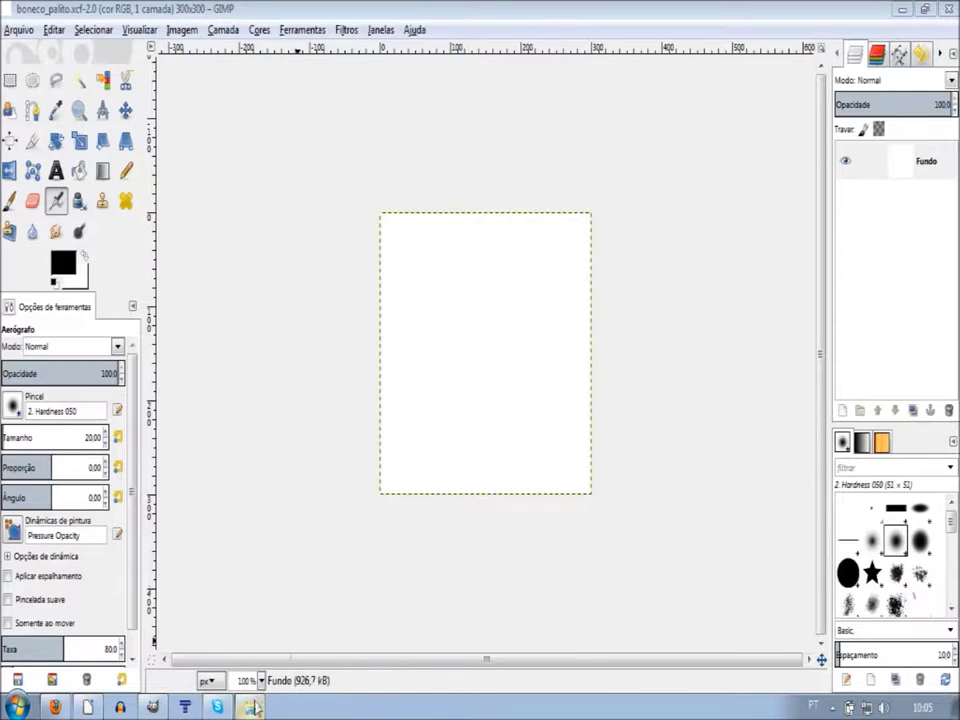
left_click(251, 708)
left_click(287, 469)
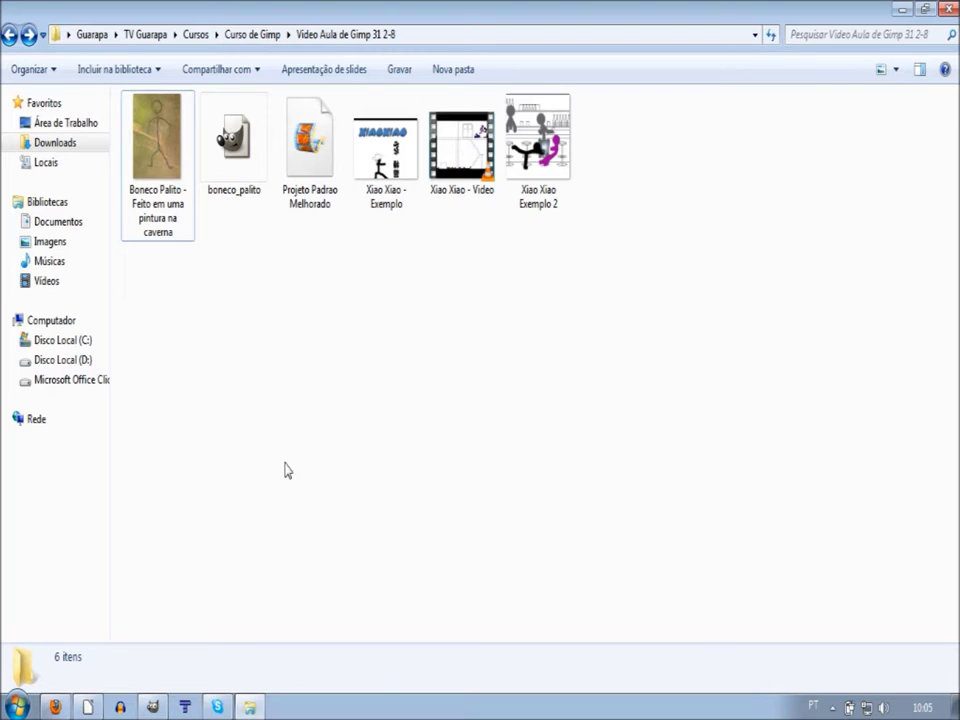
left_click(387, 207)
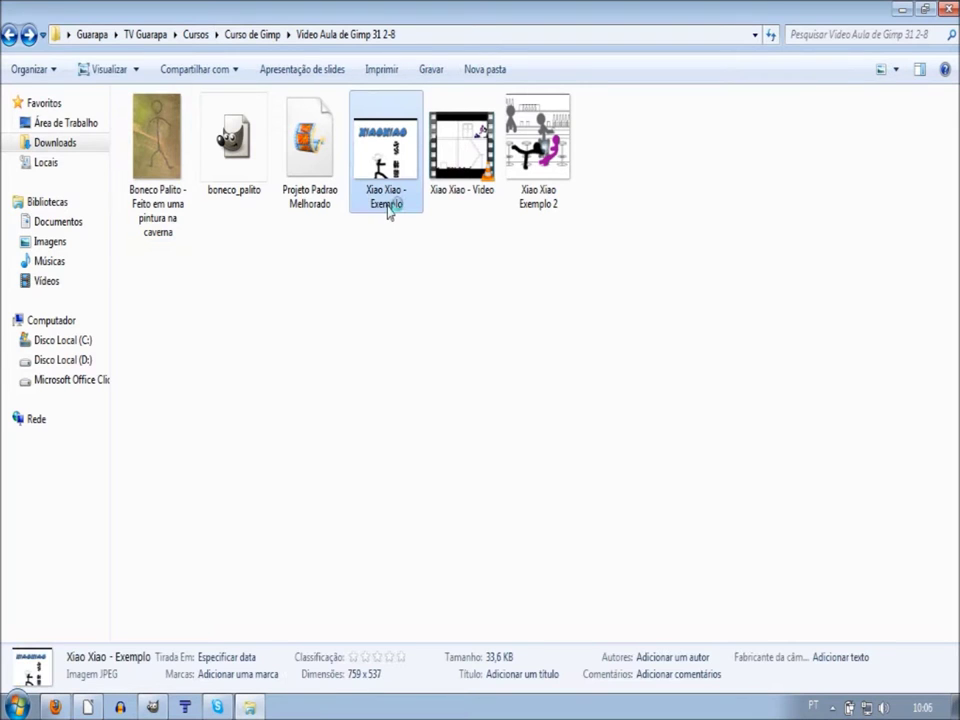
double_click(387, 205)
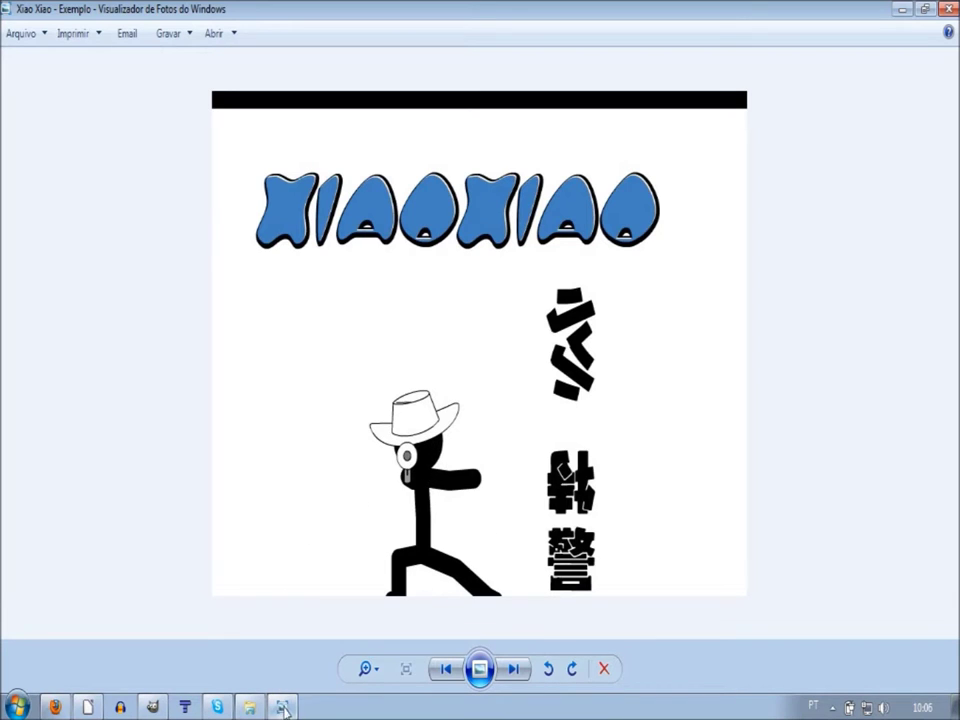
key("alt+F4")
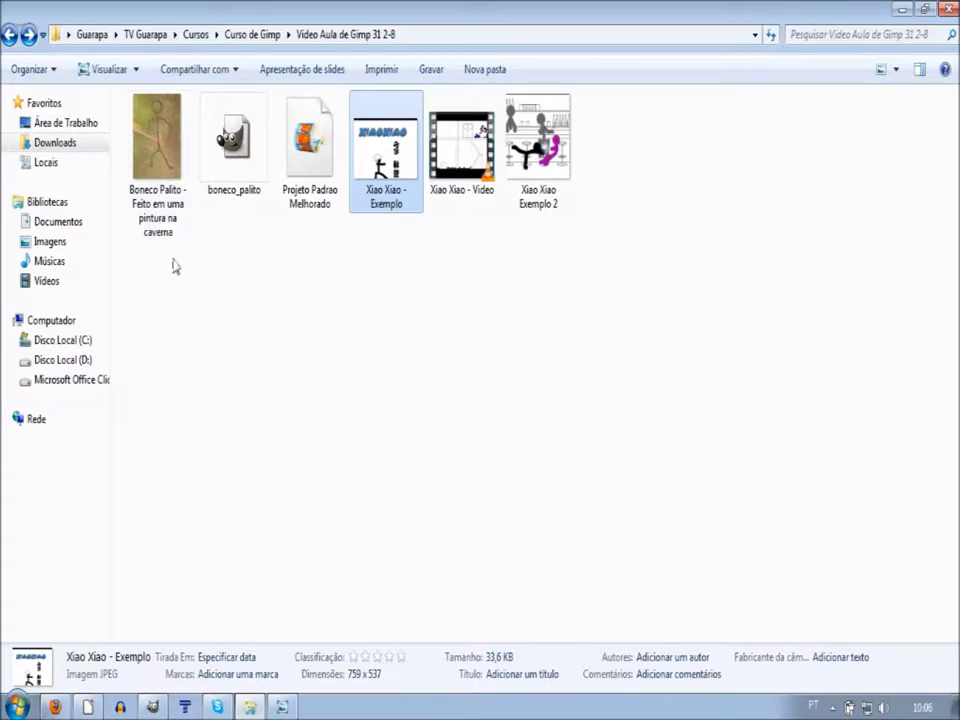
left_click(289, 708)
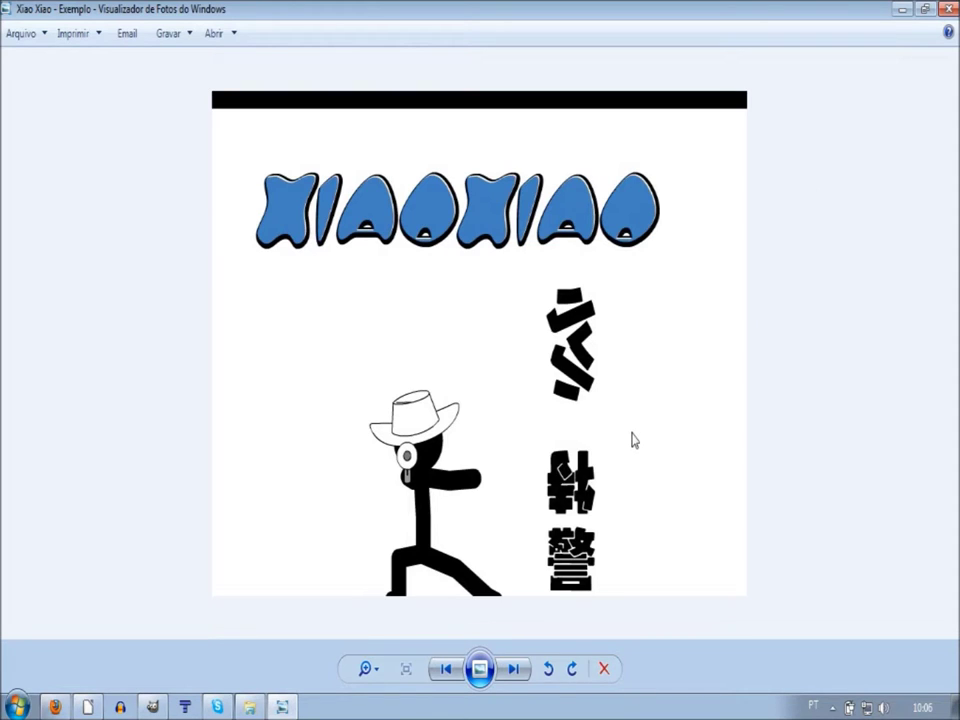
left_click(947, 9)
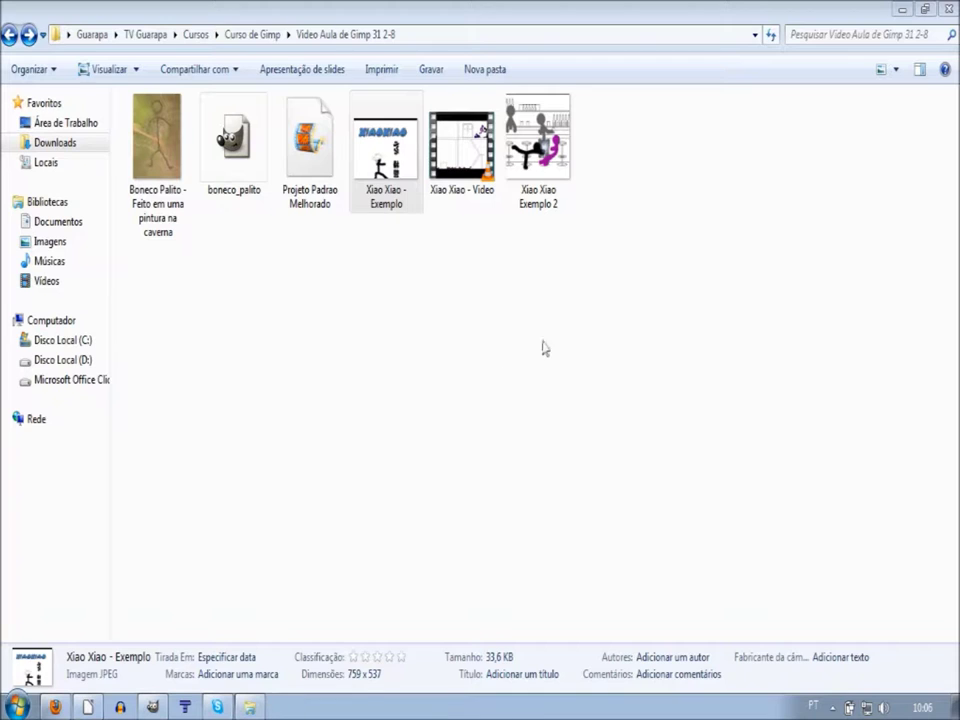
Play the 'Xiao Xiao - Video' clip from the example folder in VLC.
left_click(459, 163)
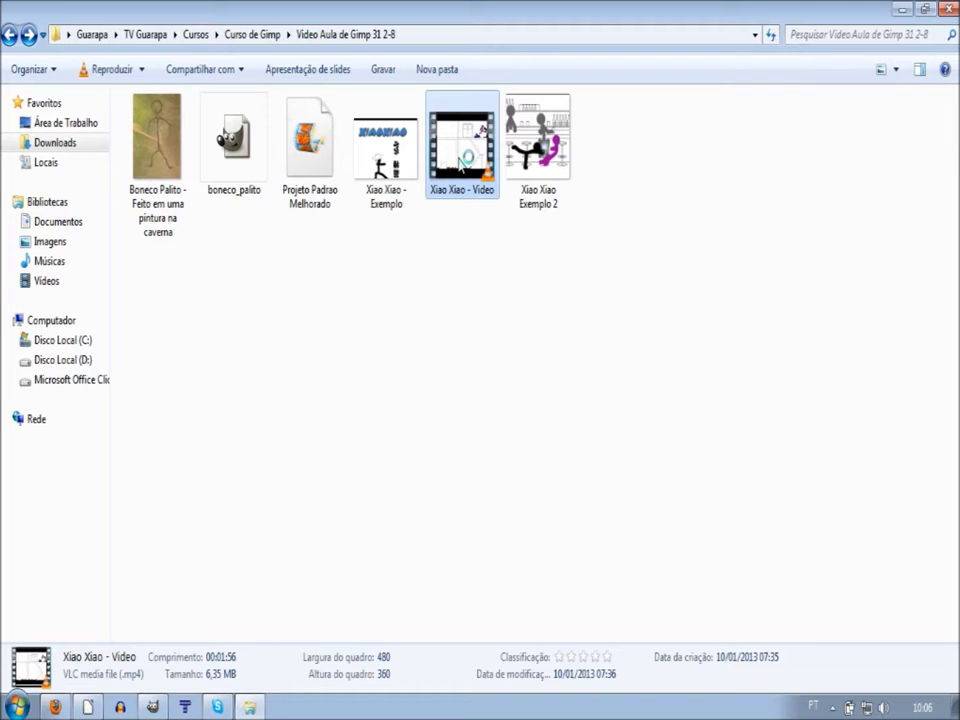
double_click(459, 163)
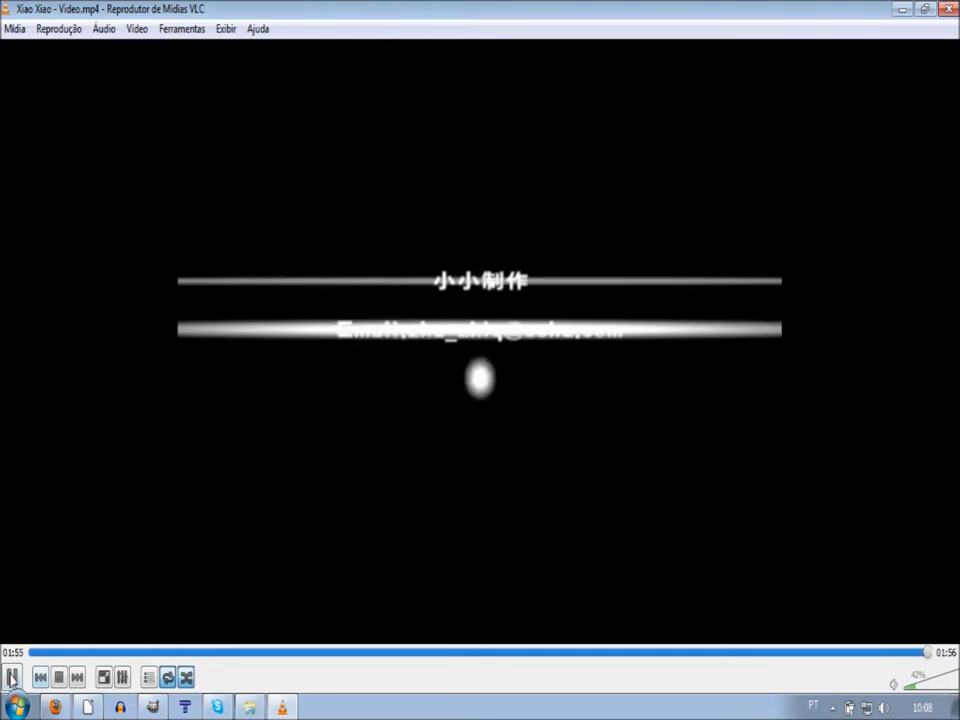
Pause the finished Xiao Xiao video and close VLC.
left_click(11, 678)
left_click(947, 9)
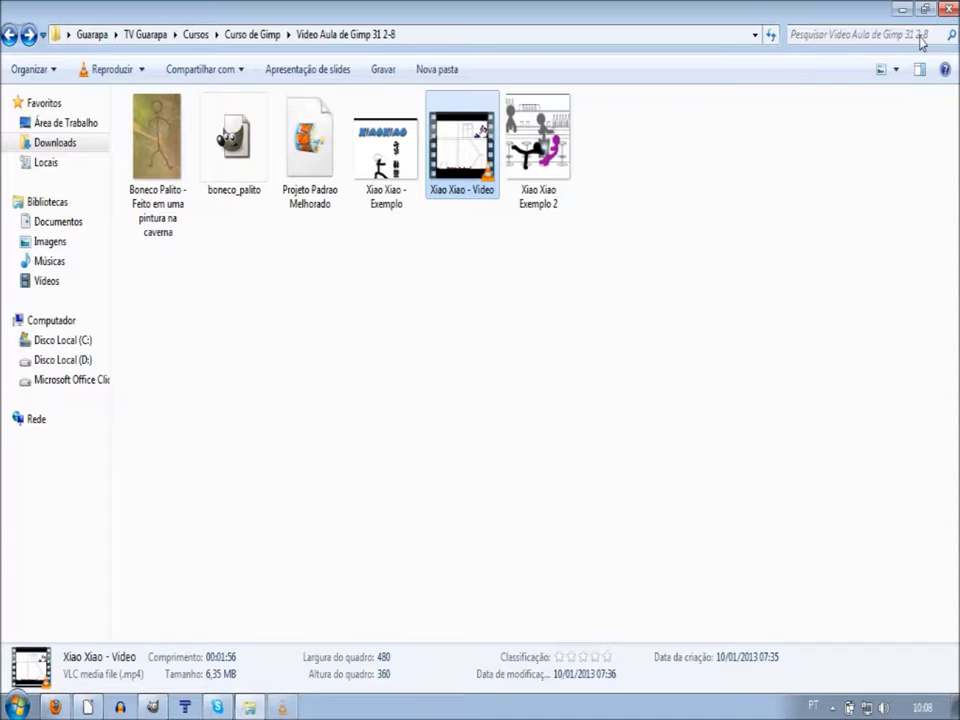
left_click(396, 431)
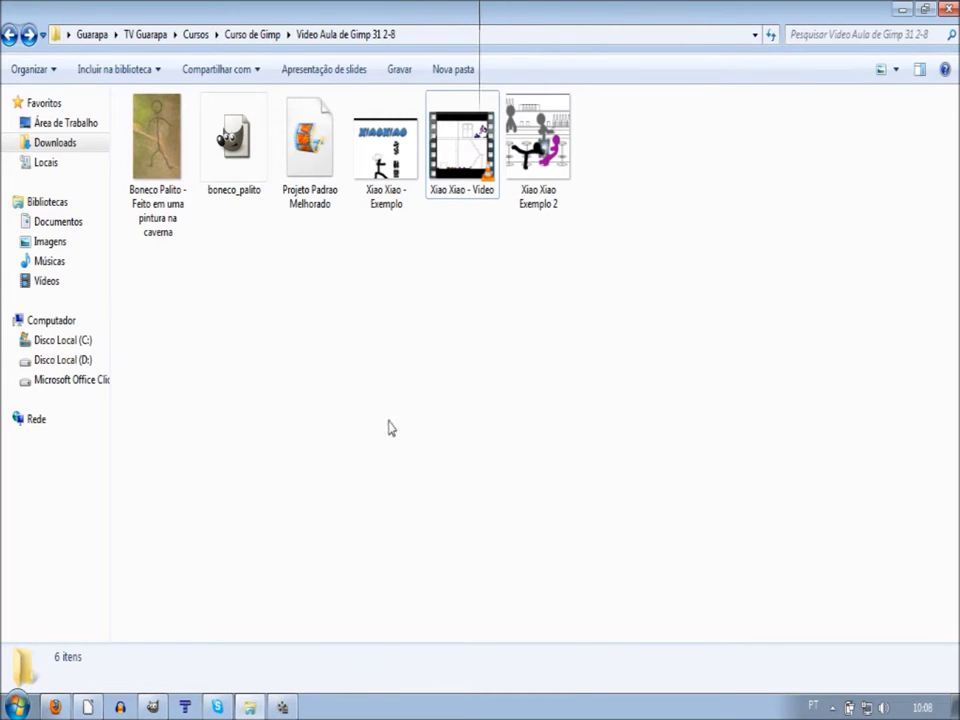
Browse the example images, ending with 'Xiao Xiao Exemplo 2' selected.
left_click(159, 207)
left_click(230, 383)
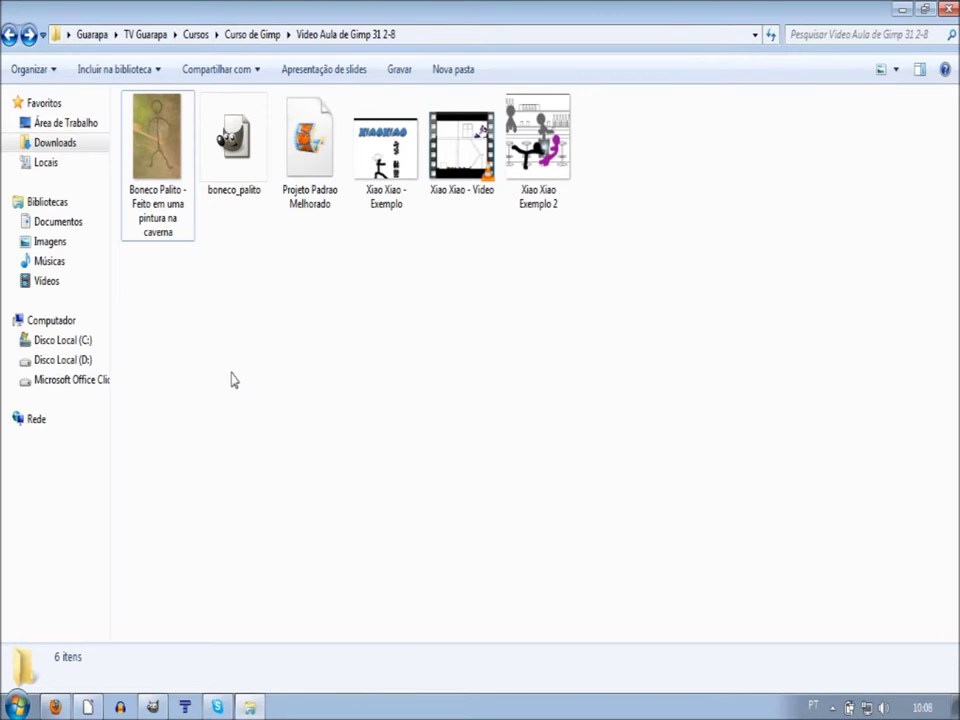
left_click(383, 203)
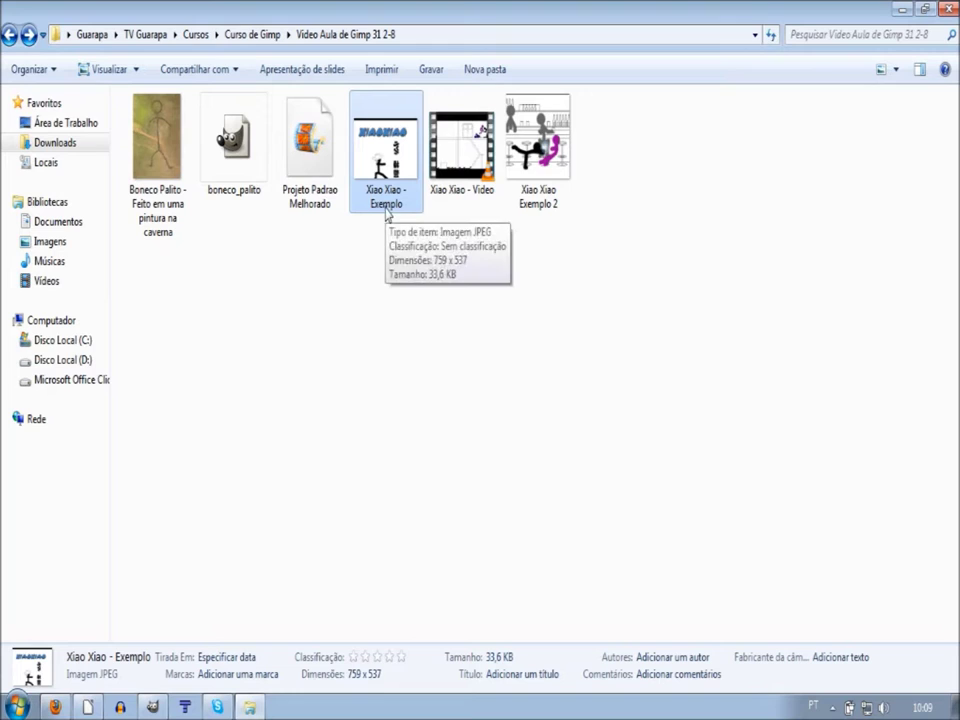
left_click(407, 345)
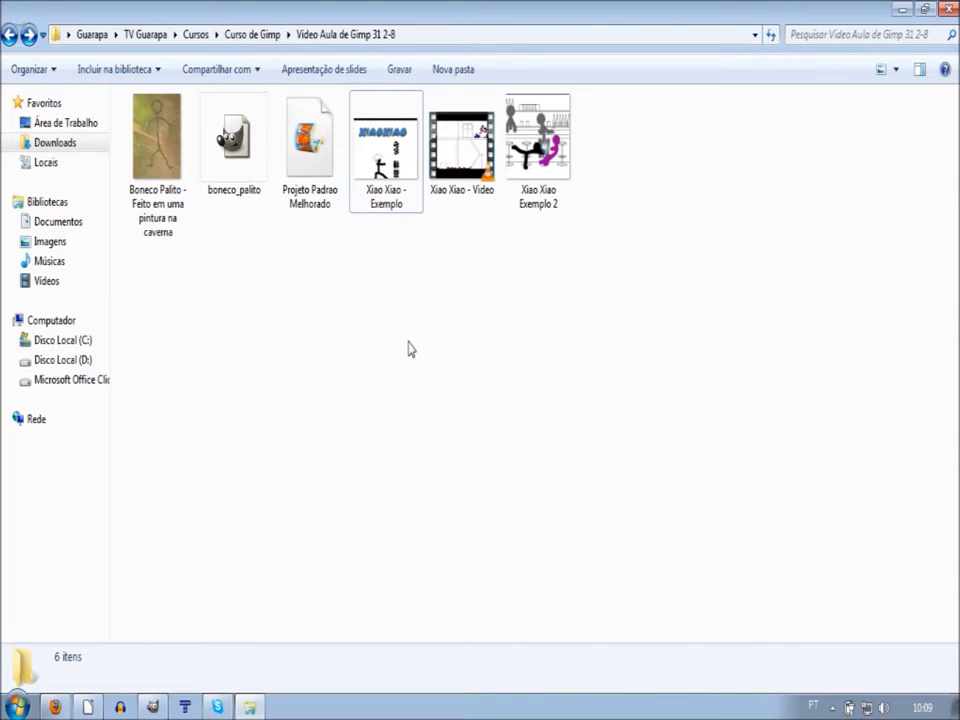
left_click(539, 203)
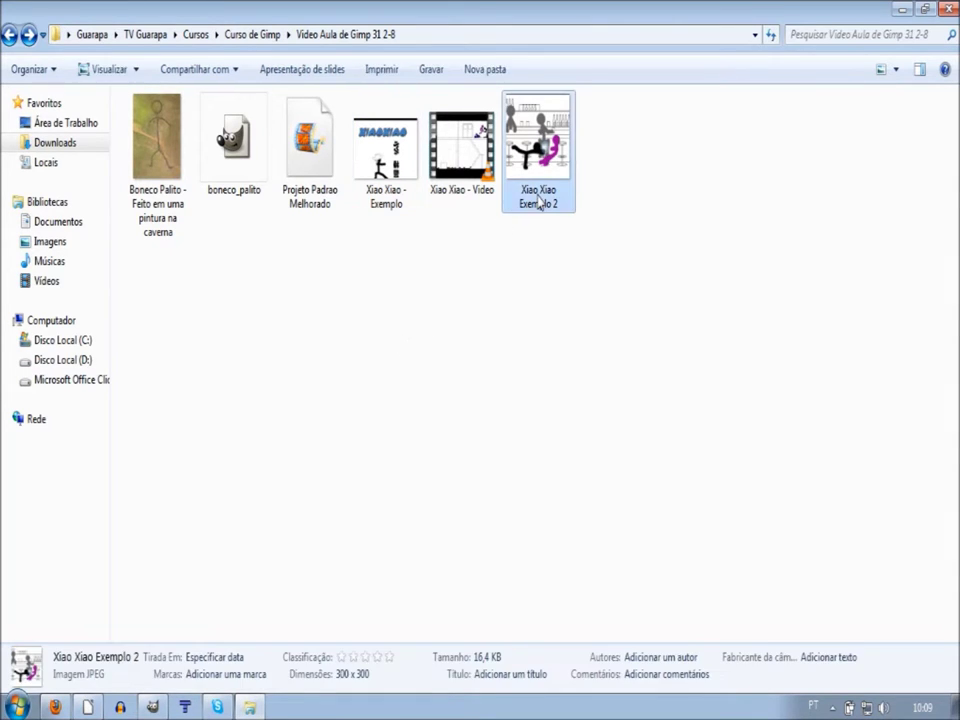
double_click(539, 203)
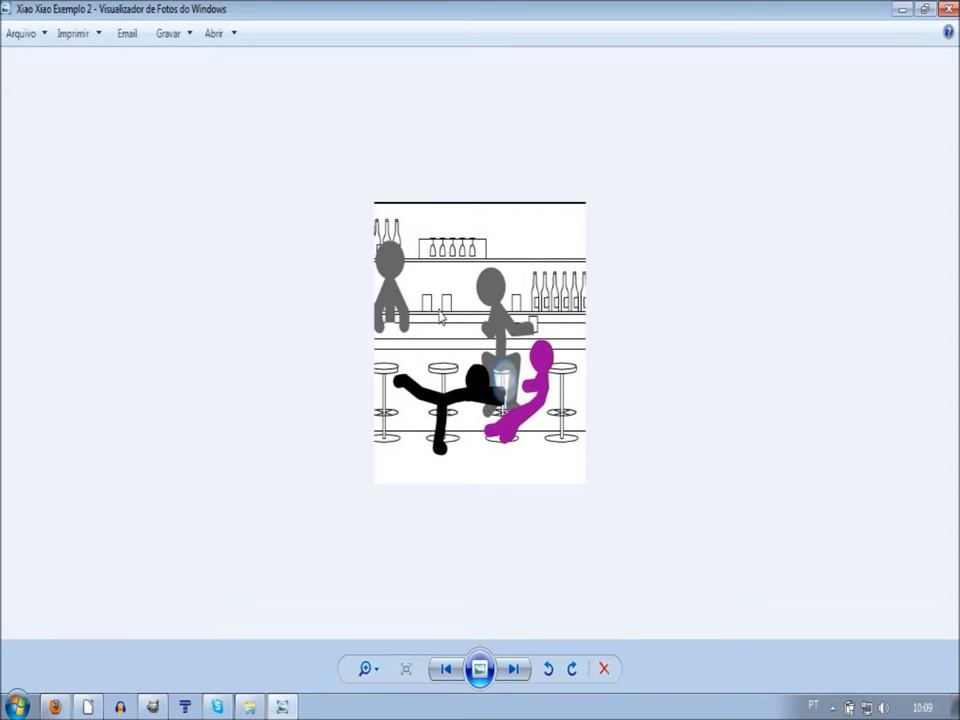
scroll(455, 327, "up", 2)
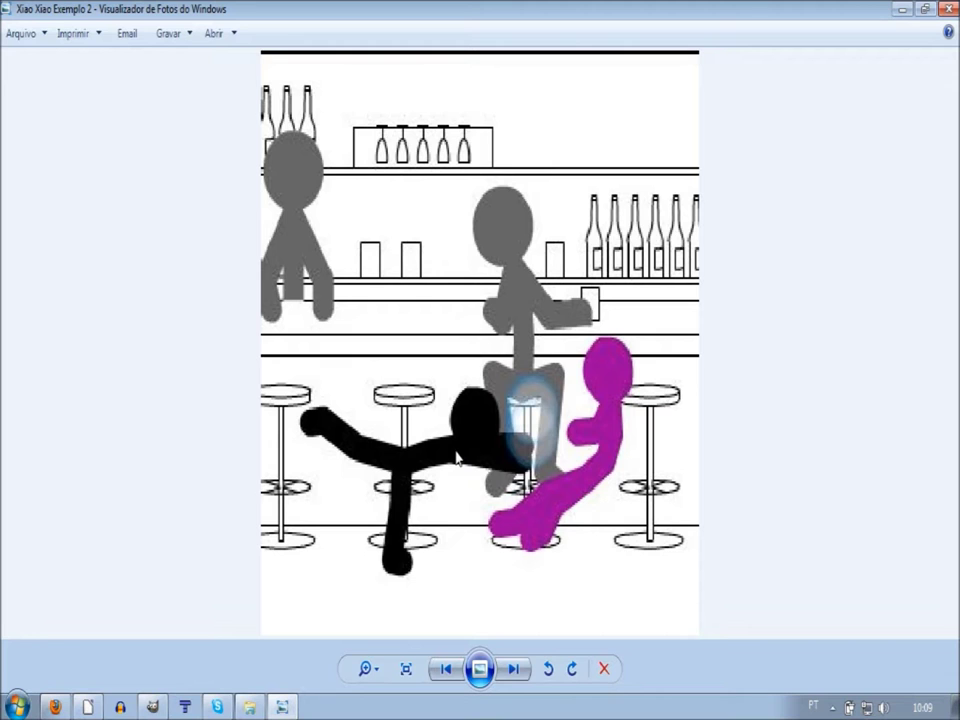
left_click(947, 10)
left_click(153, 708)
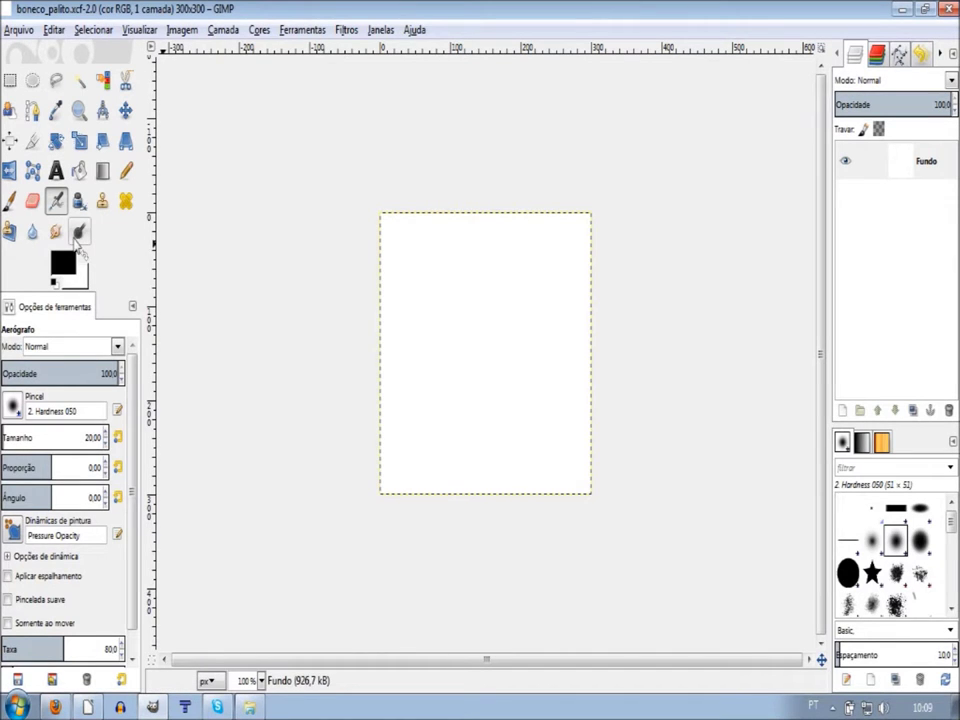
Switch to the Paintbrush, zoom to 150% and back to 100%, and open Visualizar.
left_click(10, 201)
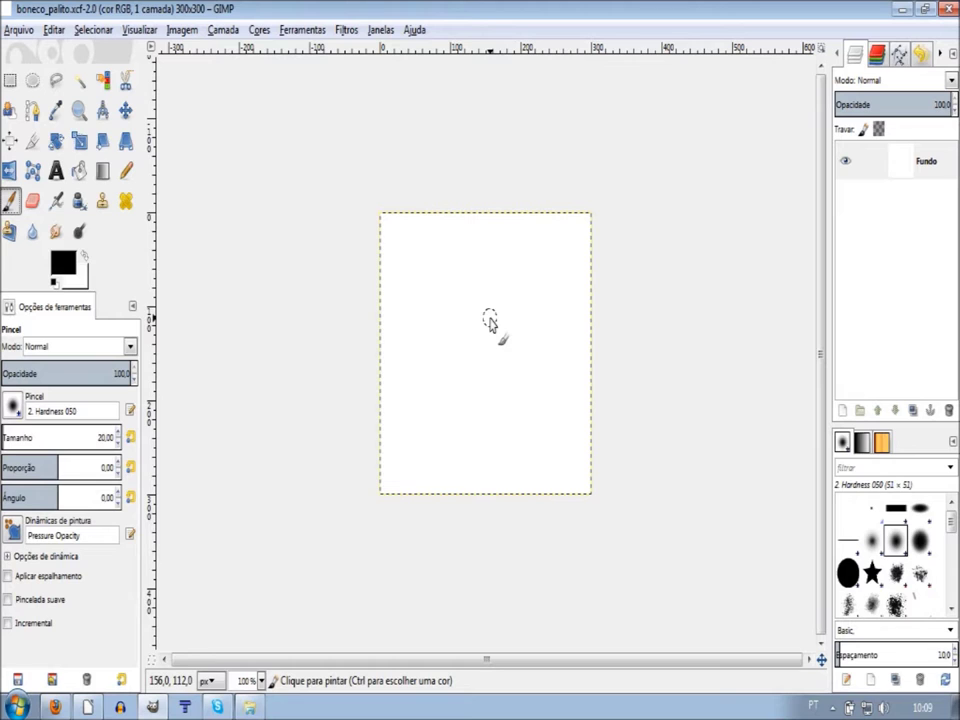
key("plus")
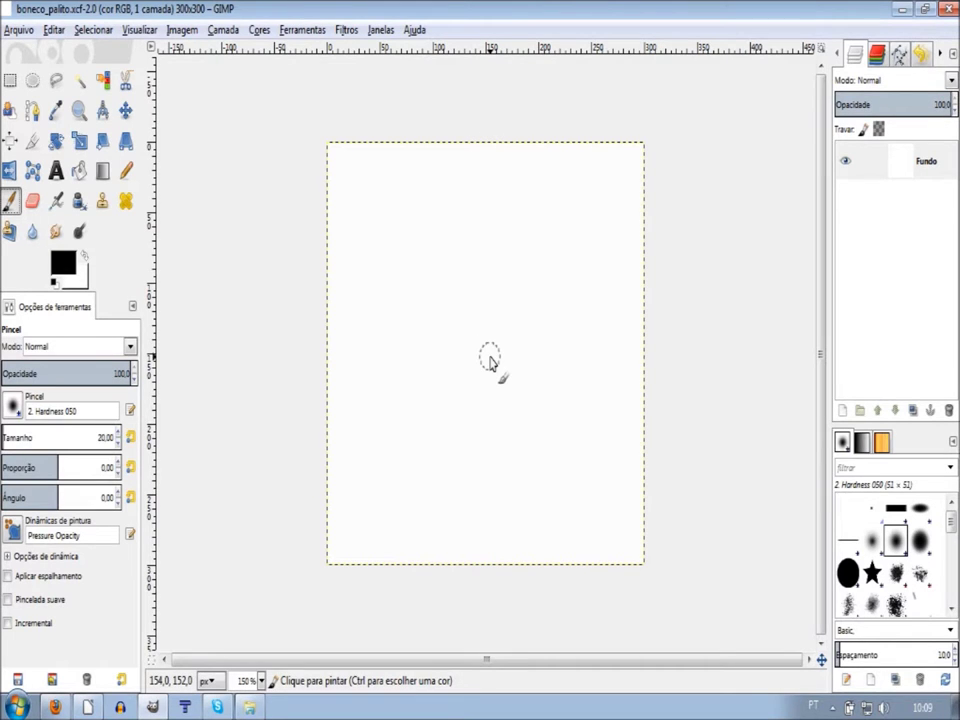
key("minus")
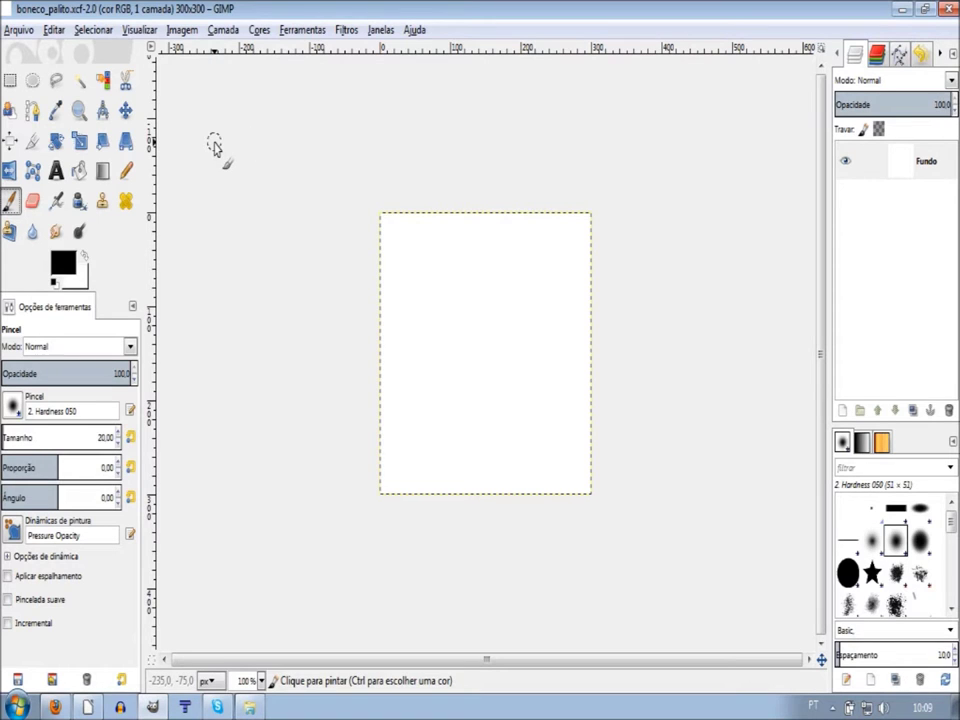
left_click(140, 30)
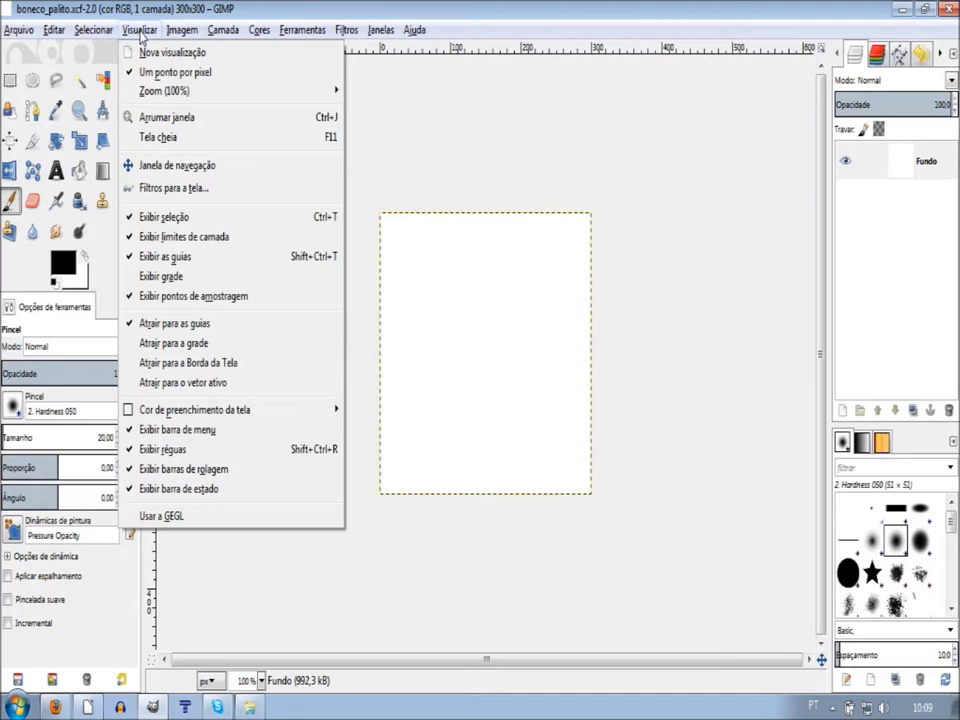
Show the grid over the blank canvas, zoom to inspect it, and open the Imagem menu.
left_click(175, 283)
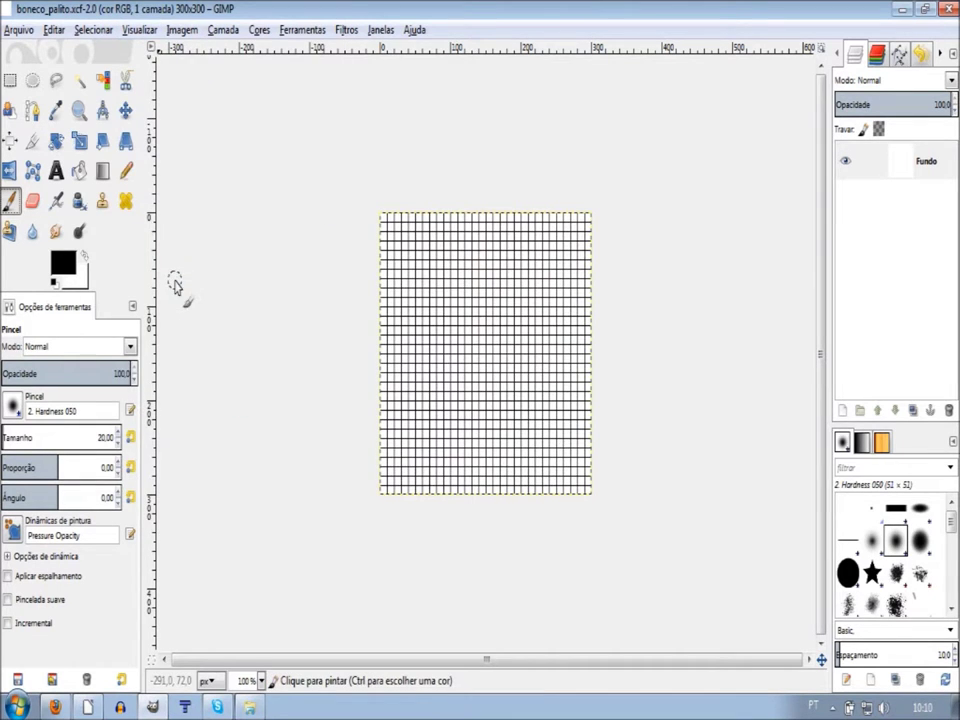
scroll(447, 255, "up", 2)
scroll(431, 261, "up", 1)
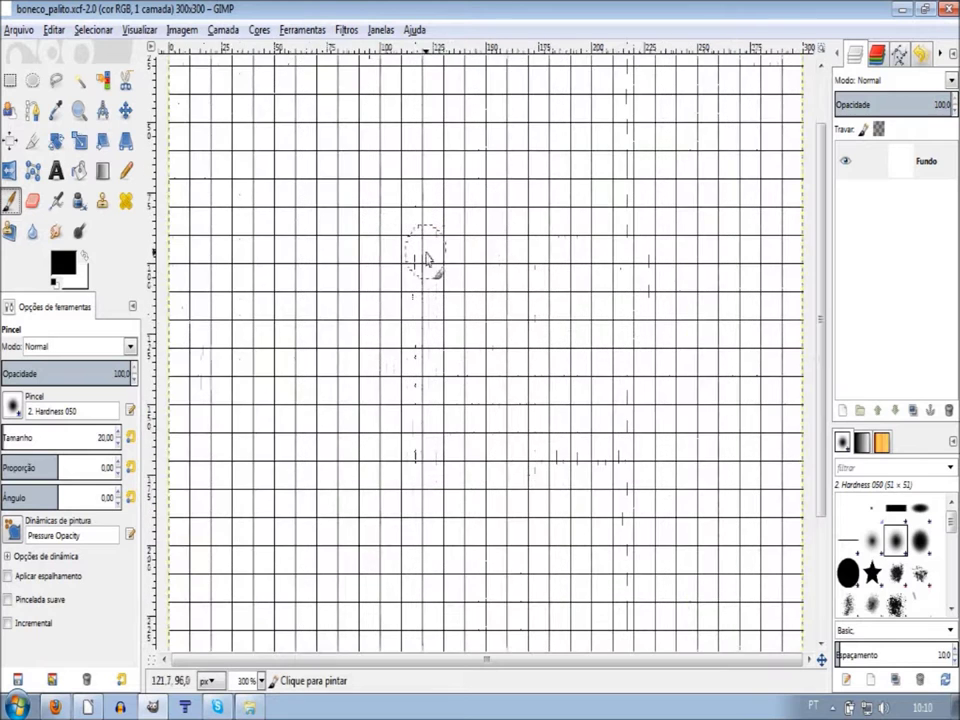
scroll(447, 300, "down", 1)
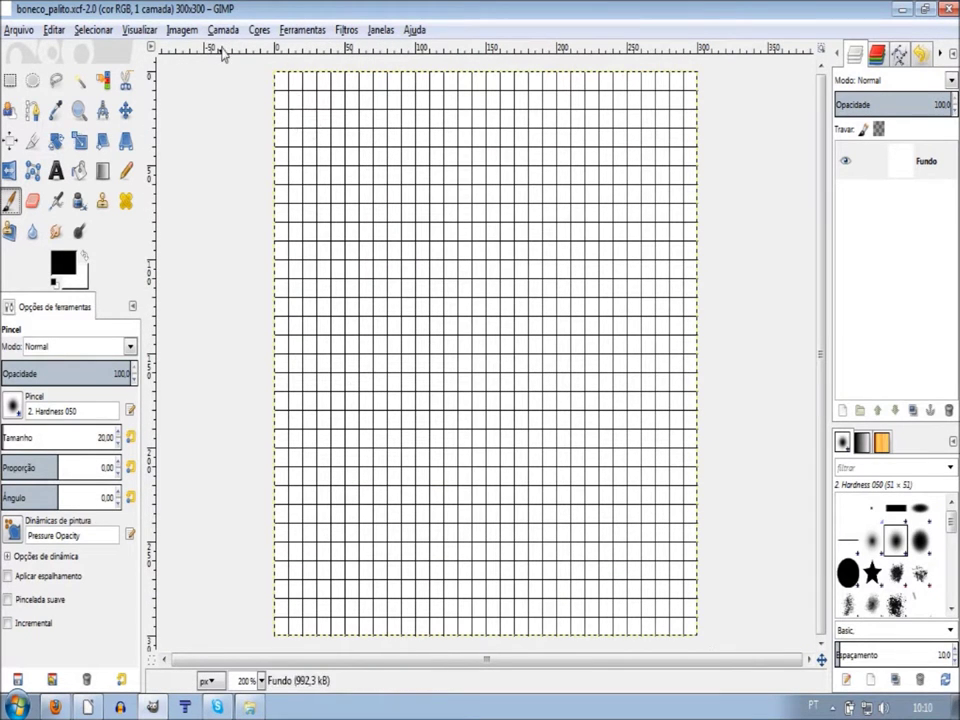
scroll(246, 68, "up", 1)
scroll(242, 88, "up", 3)
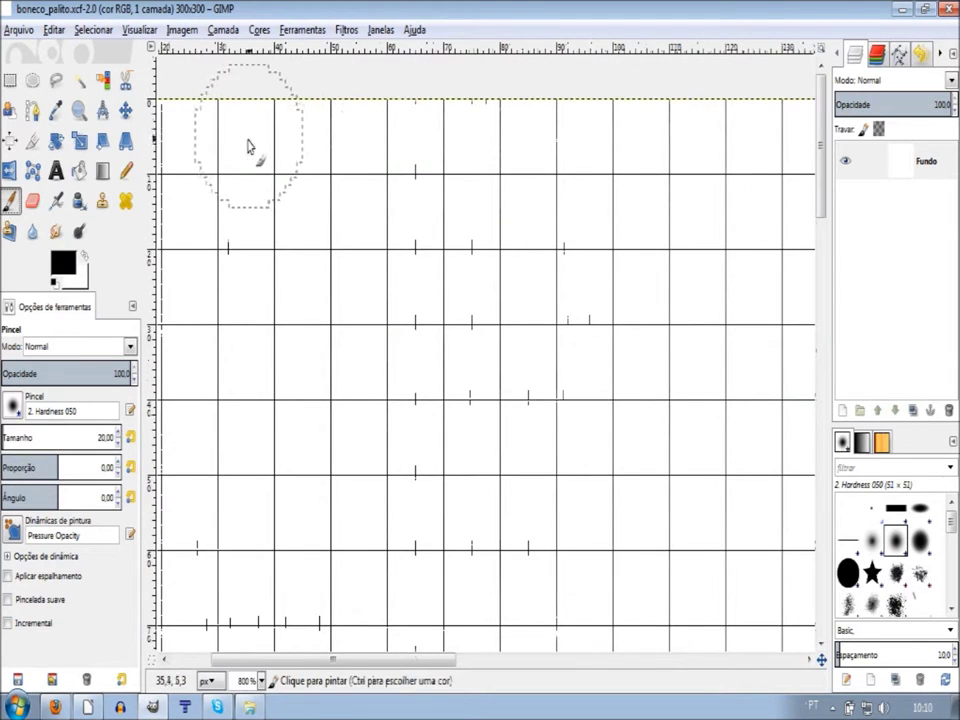
scroll(352, 221, "down", 4)
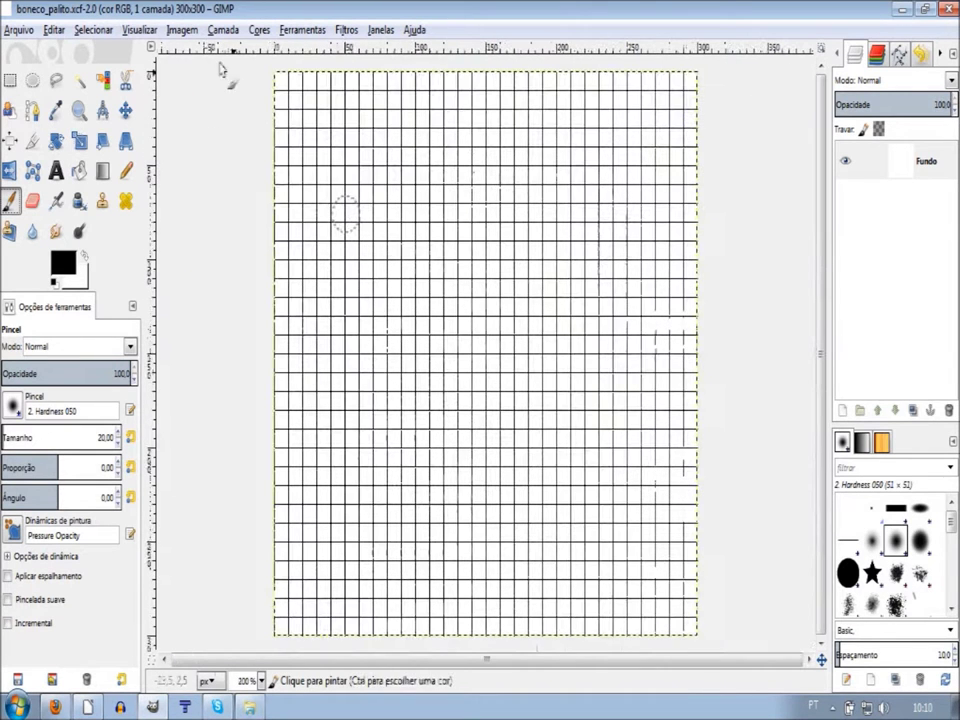
left_click(182, 31)
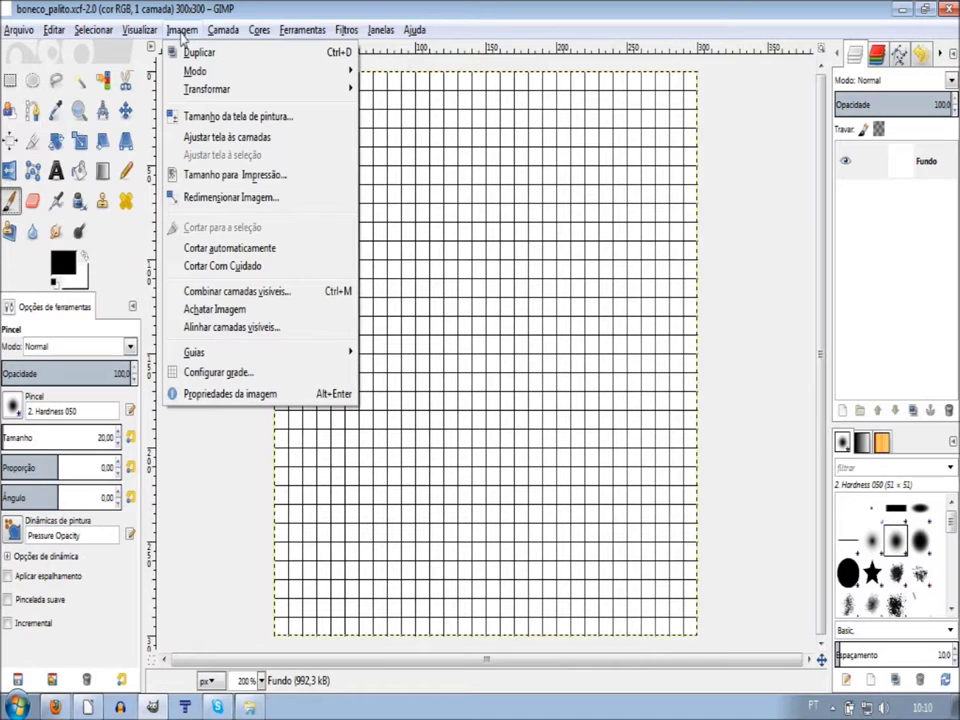
Review the 10-pixel grid settings at 100% zoom, cancel them, and start a new image.
left_click(240, 373)
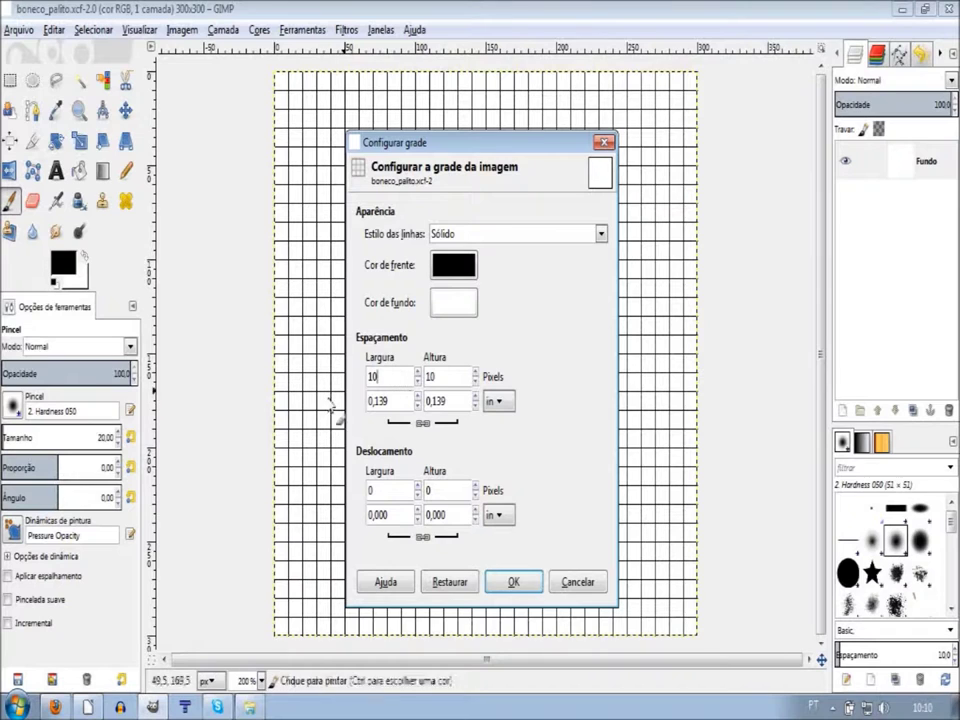
key("1")
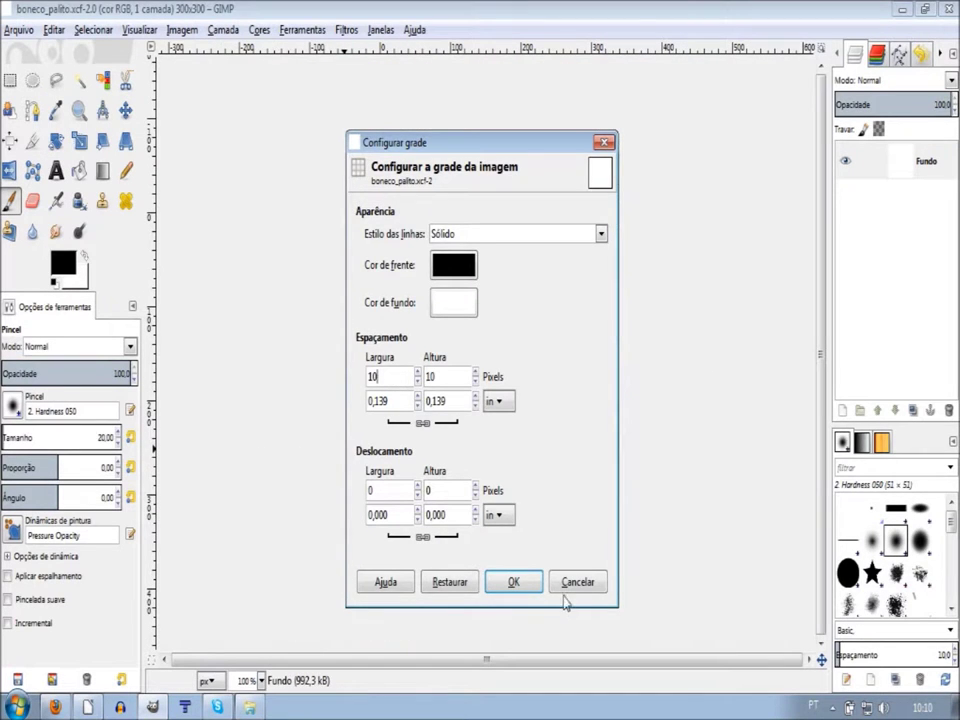
left_click(565, 590)
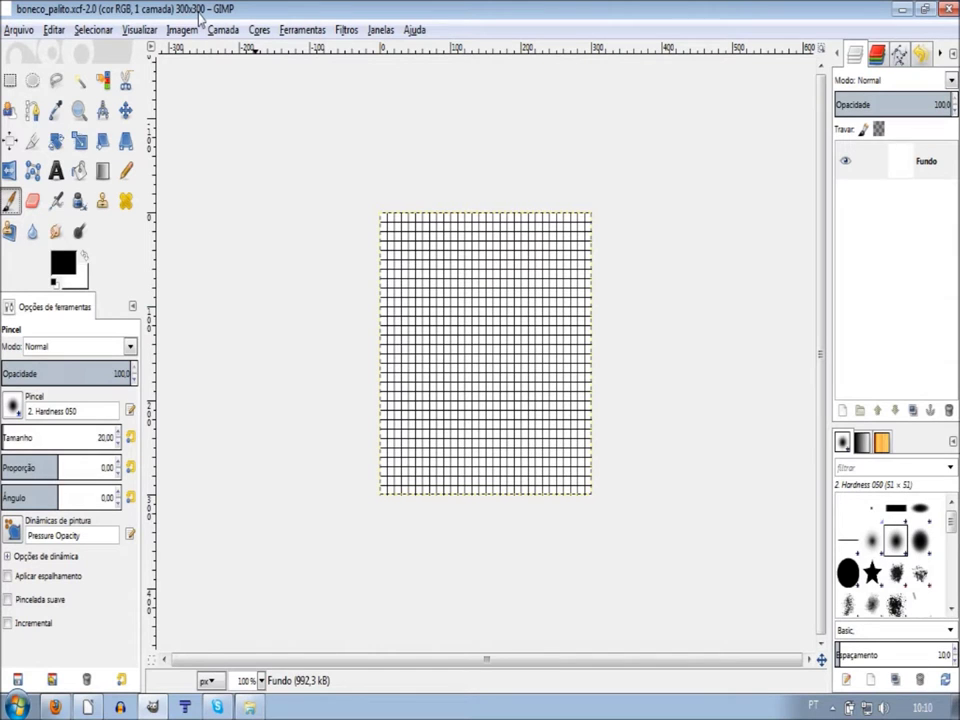
key("ctrl+n")
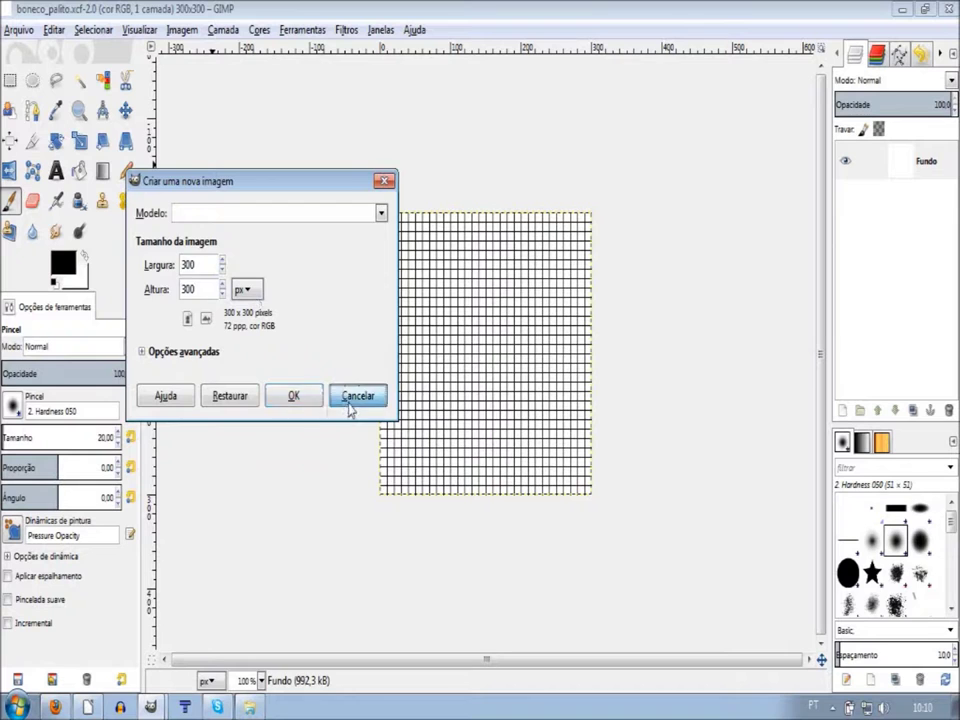
Cancel the new 300x300 image and reopen Imagem > Configurar grade.
left_click(350, 399)
key("2")
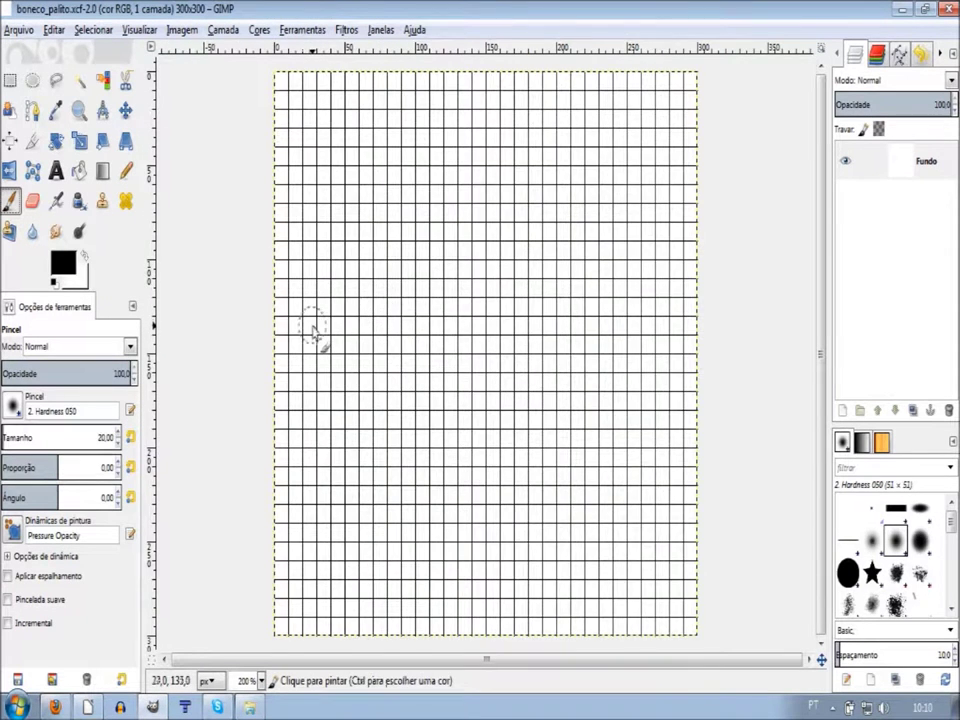
key("1")
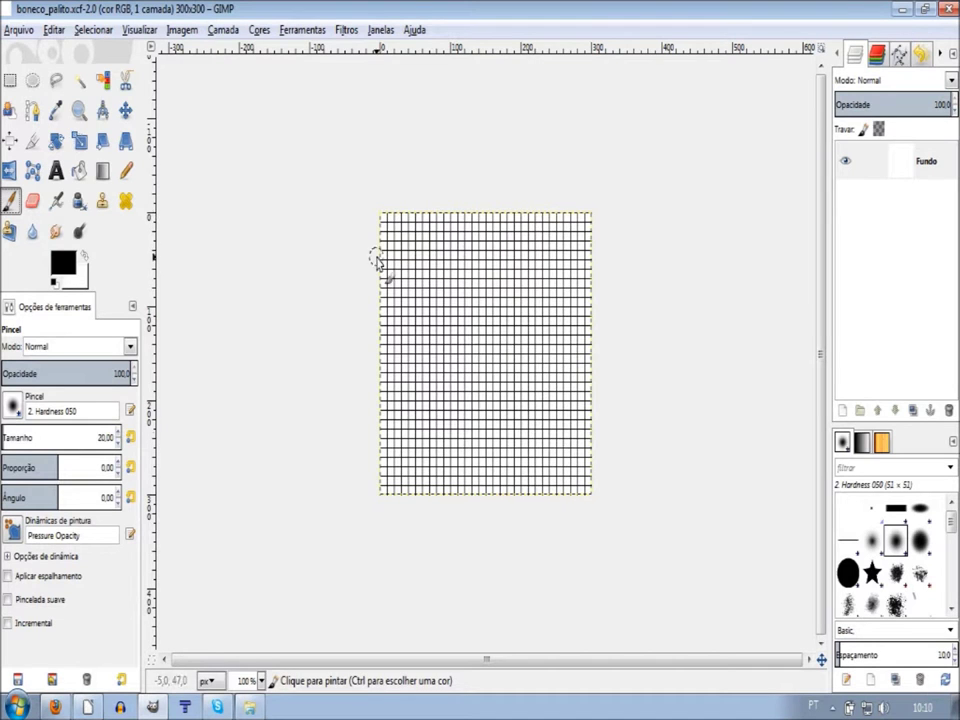
left_click(182, 29)
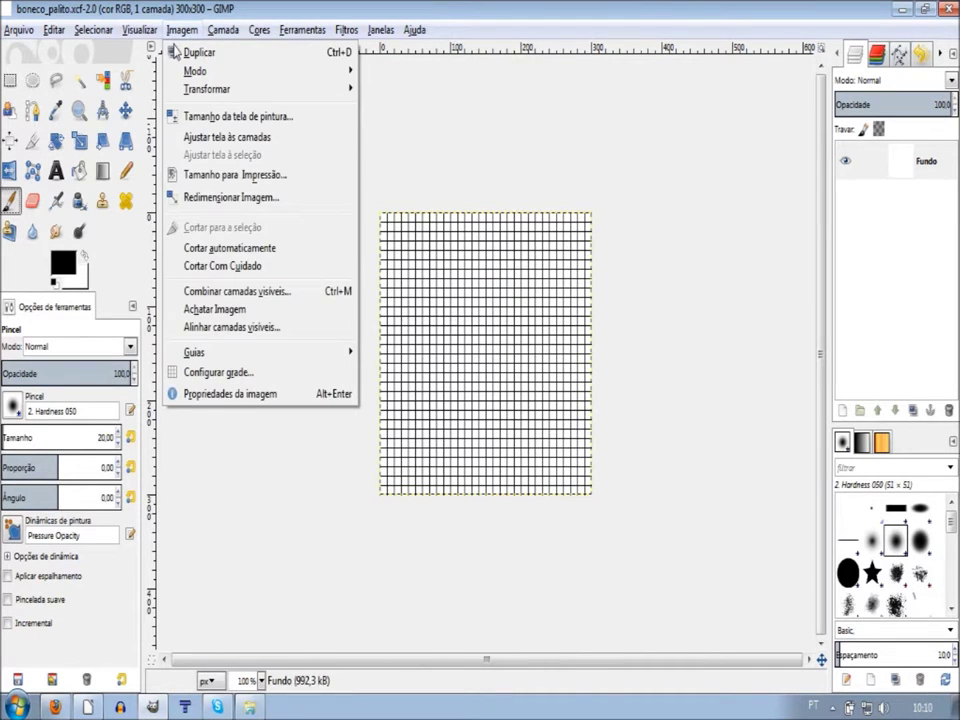
left_click(240, 373)
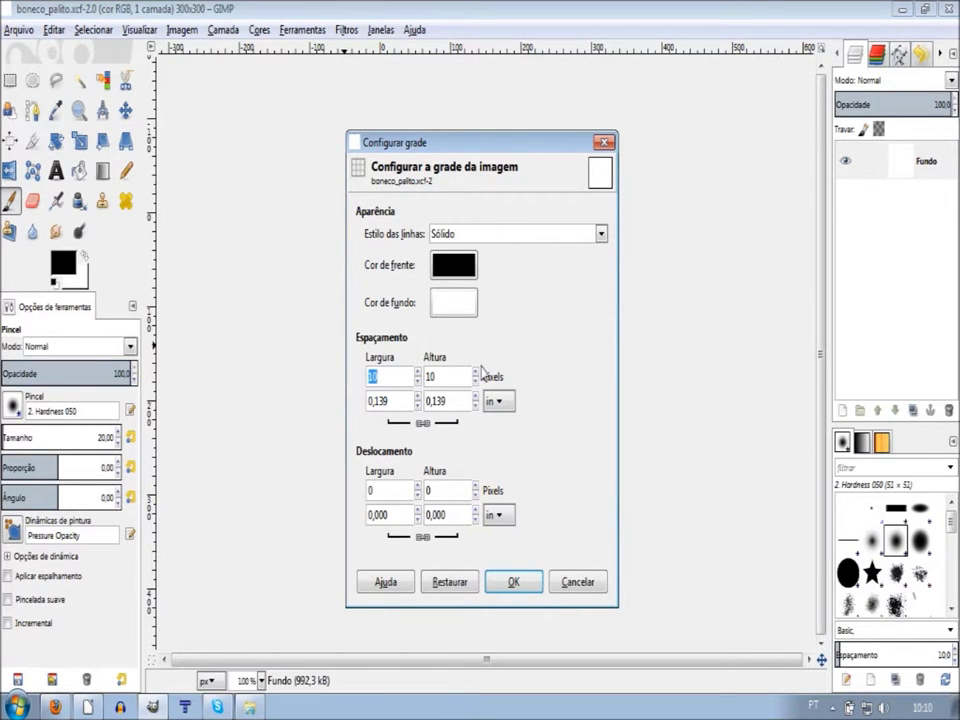
type("150")
Set the grid spacing to 150x150 pixels, then paint and undo a test stroke.
left_click(455, 377)
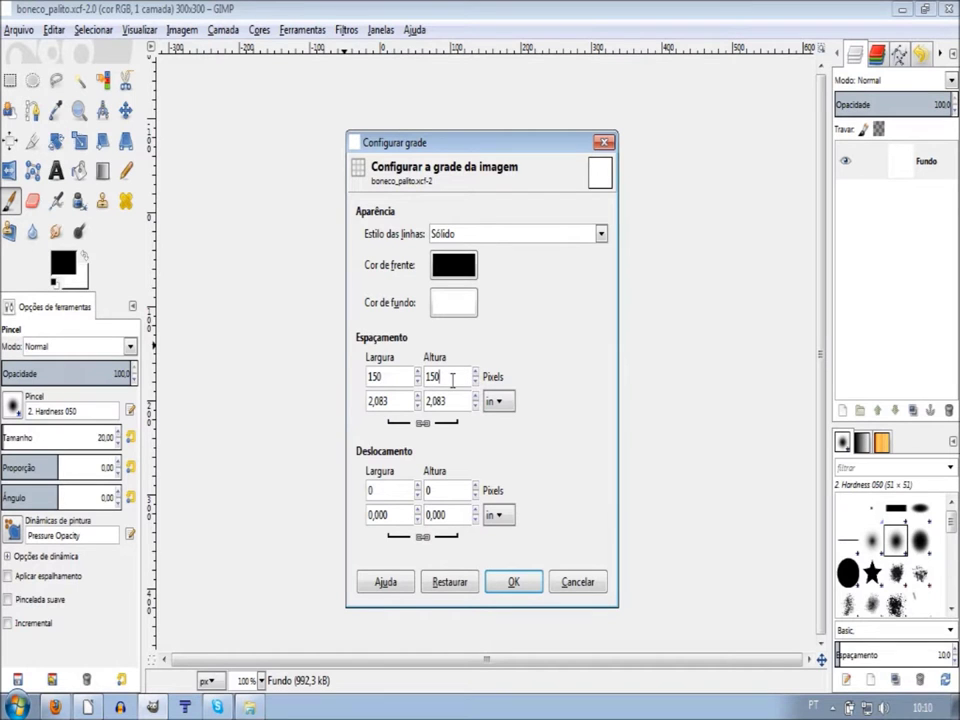
left_click(515, 582)
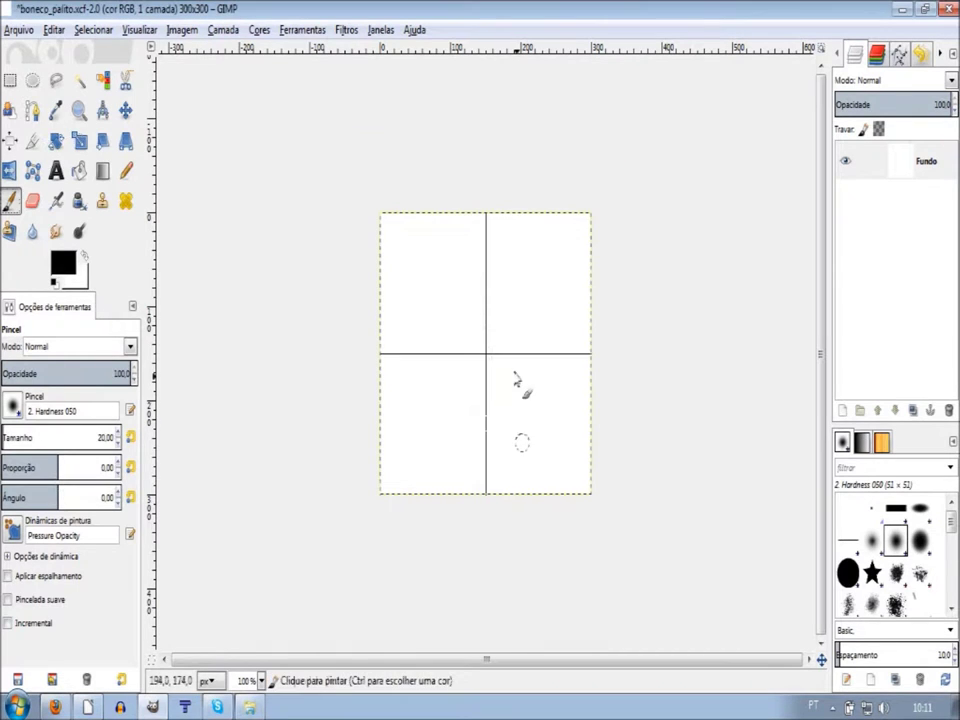
key("2")
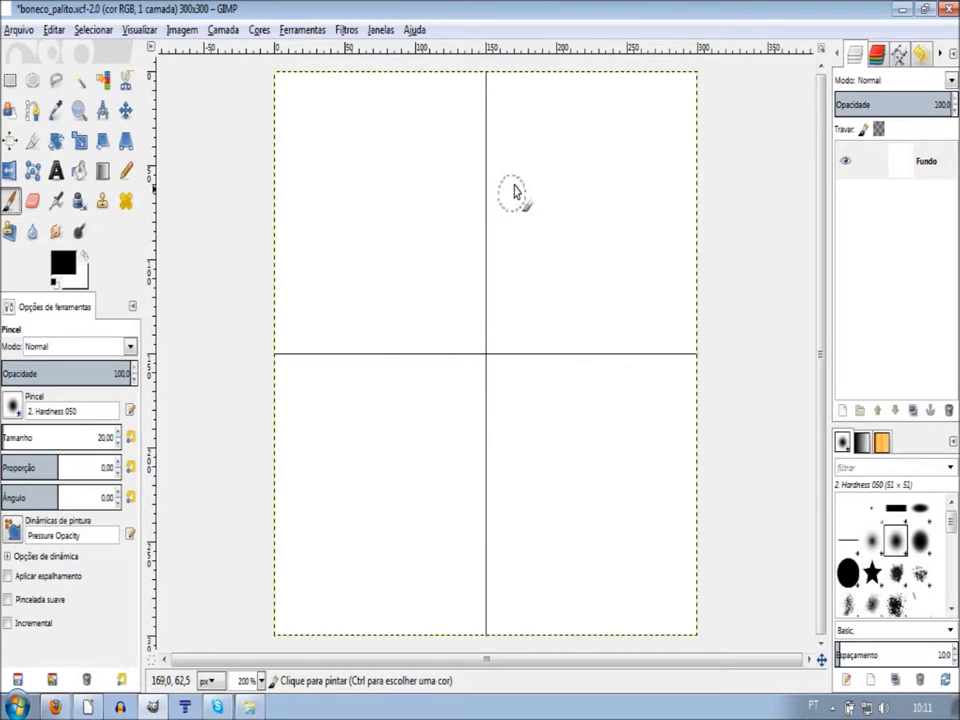
left_click_drag(518, 166, 467, 592)
key("ctrl+z")
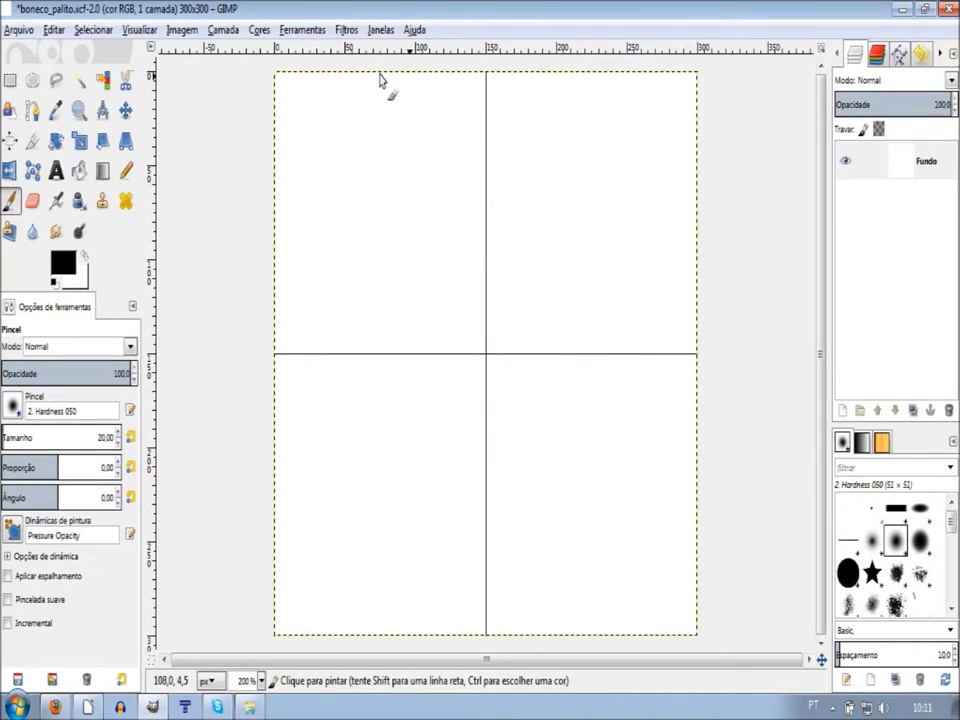
Toggle Visualizar > Exibir grade off and back on.
left_click(139, 29)
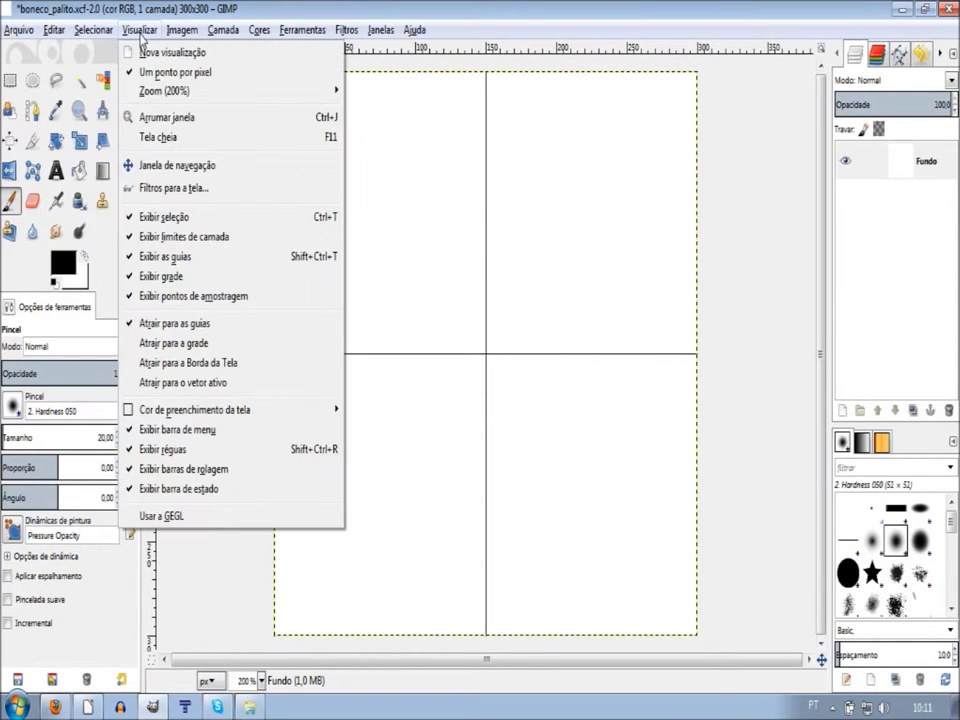
left_click(161, 276)
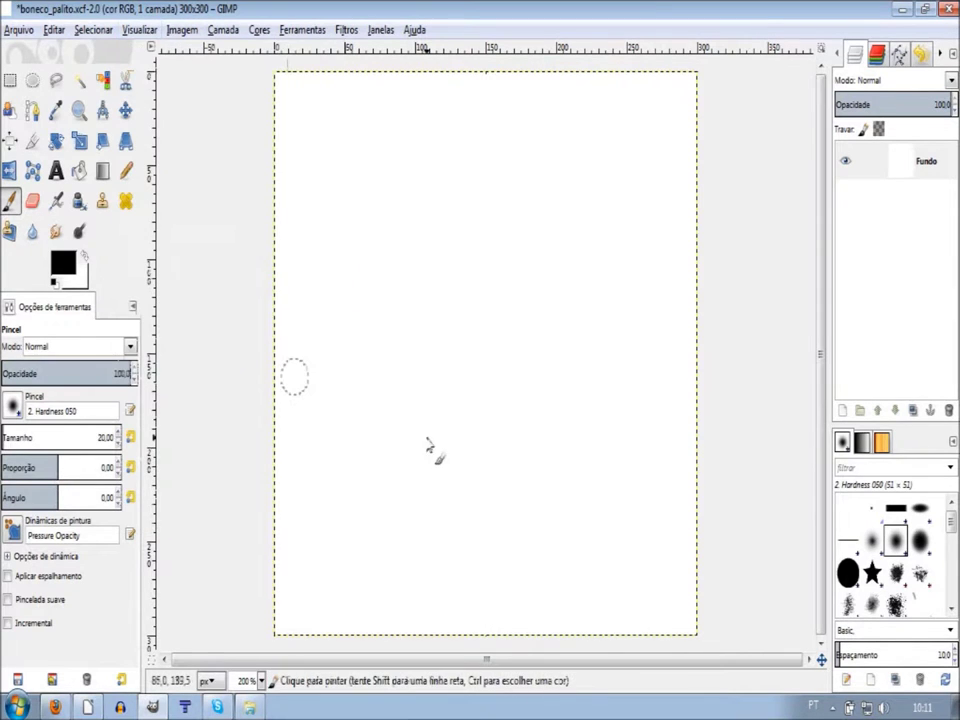
left_click(139, 30)
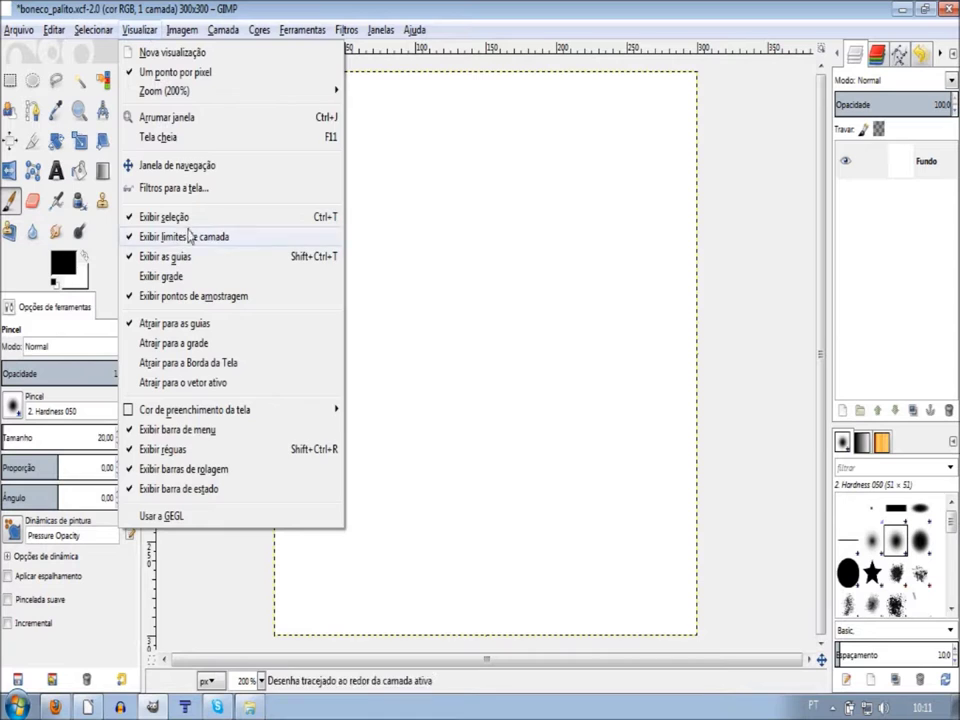
left_click(186, 276)
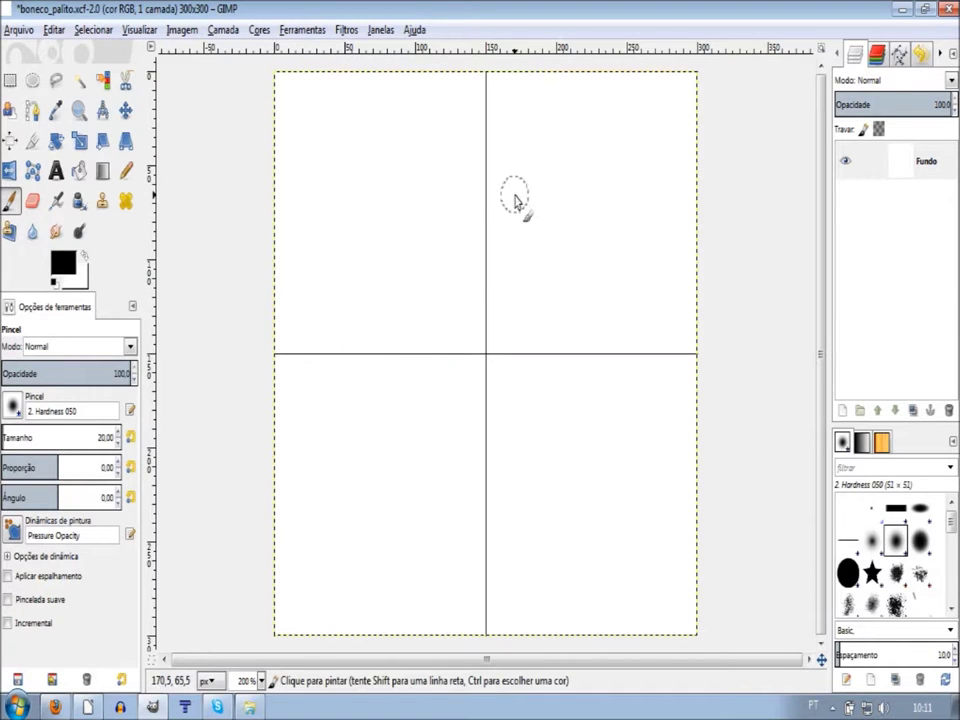
Paint a black oval head just above centre with the Hardness 100 brush at size 60.
left_click(852, 578)
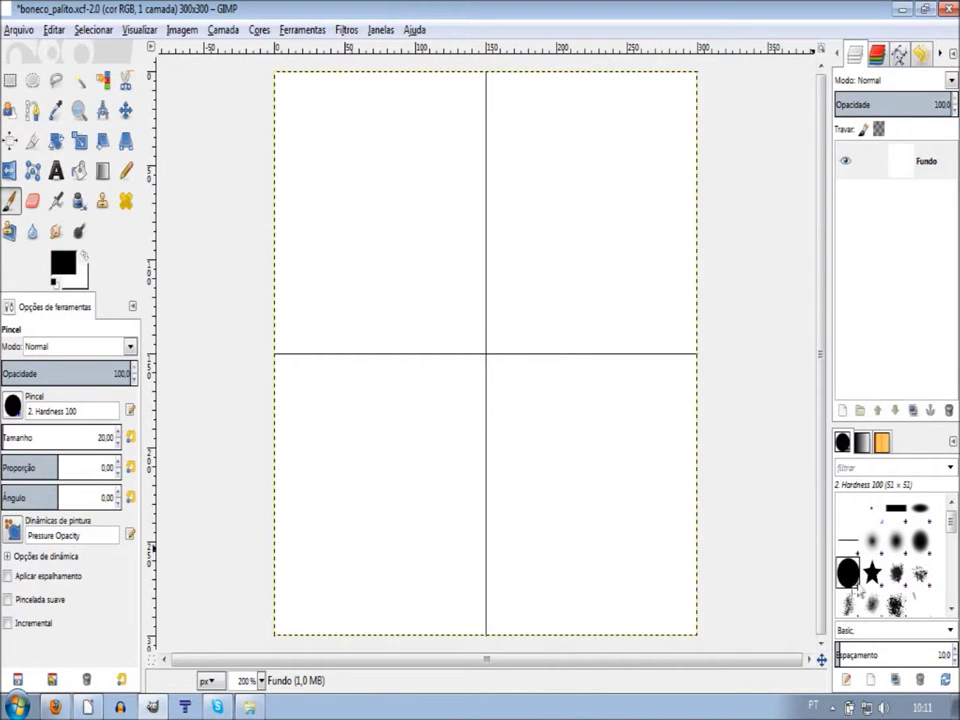
left_click(921, 542)
left_click(850, 573)
left_click(491, 296)
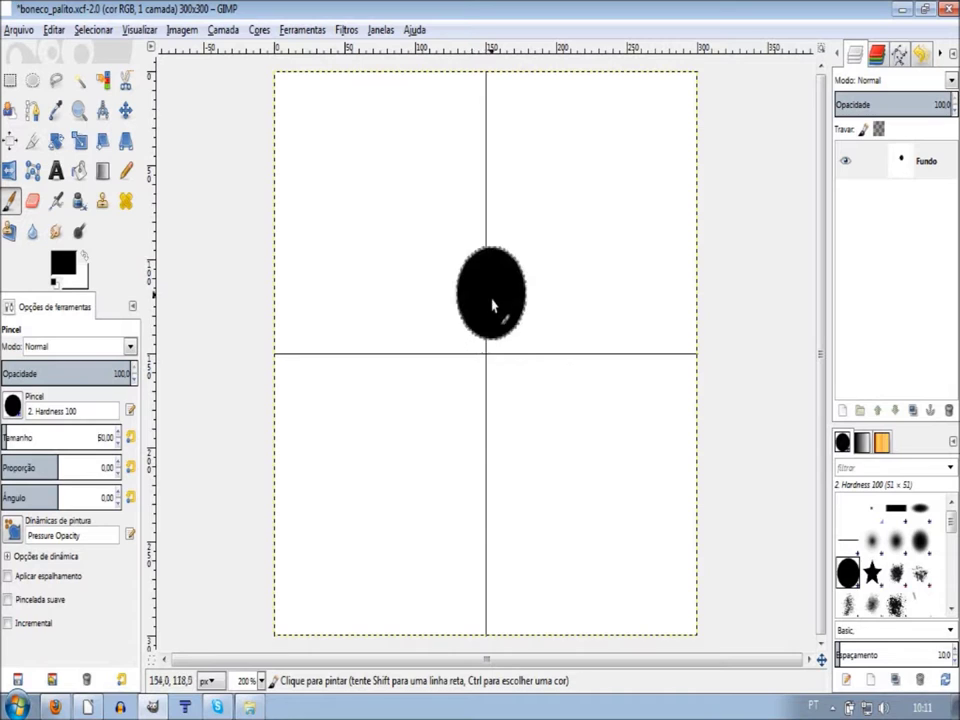
key("ctrl+z")
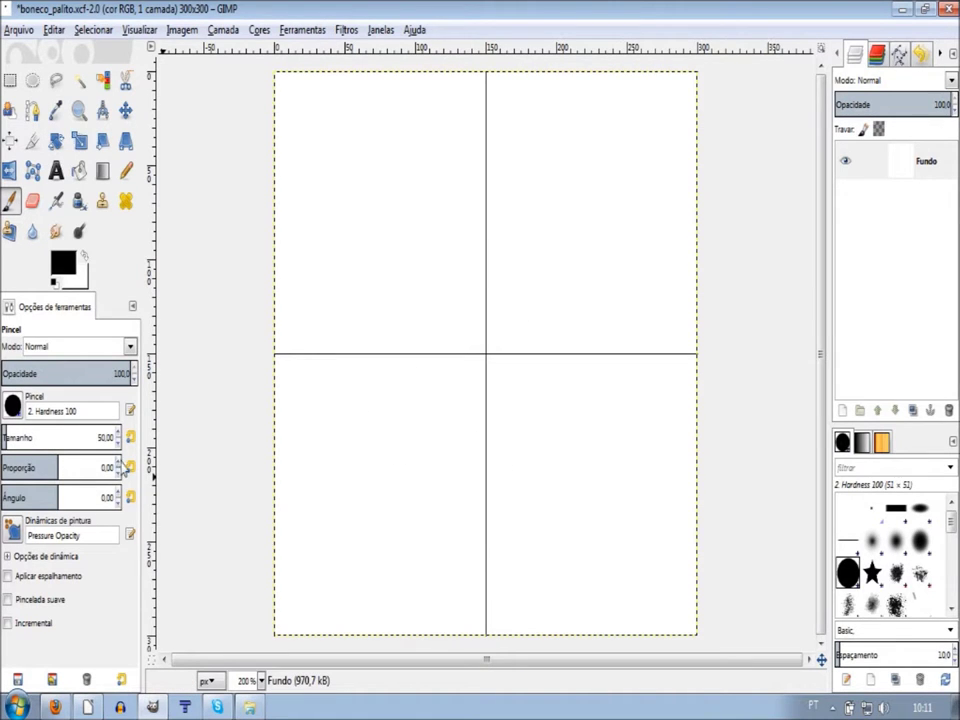
type("60")
key("Return")
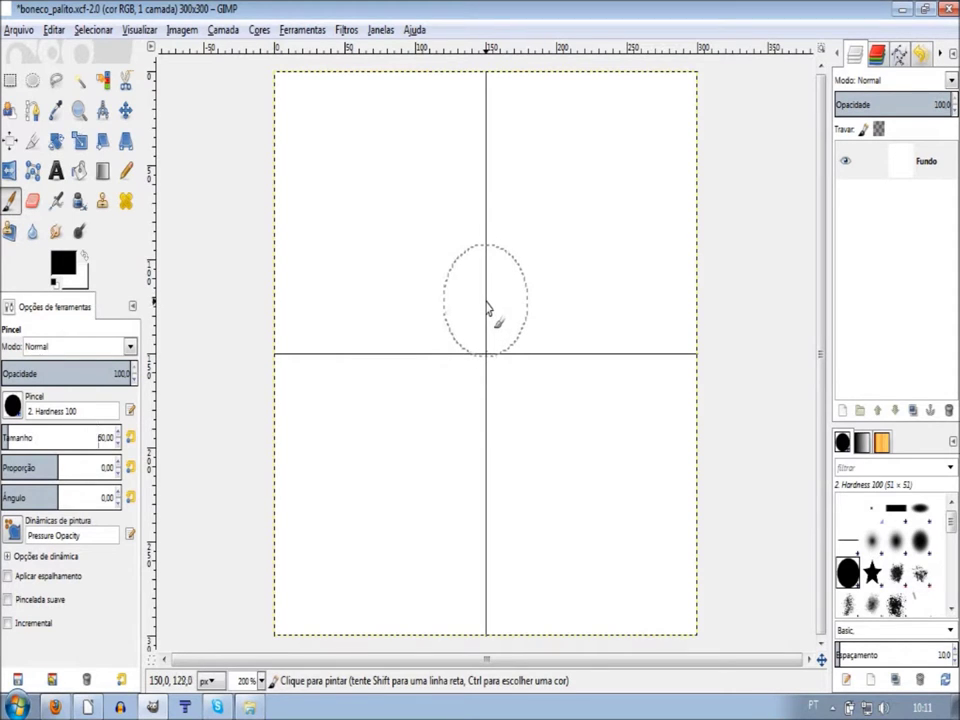
left_click(486, 301)
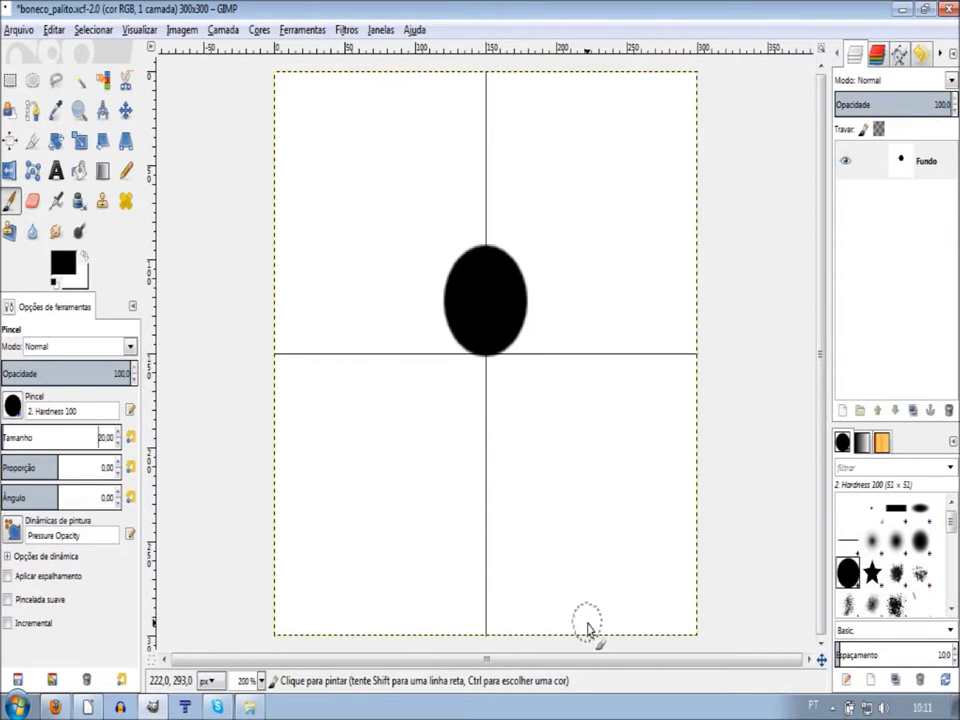
Draw a straight, thick vertical body line down from below the head.
left_click(486, 366)
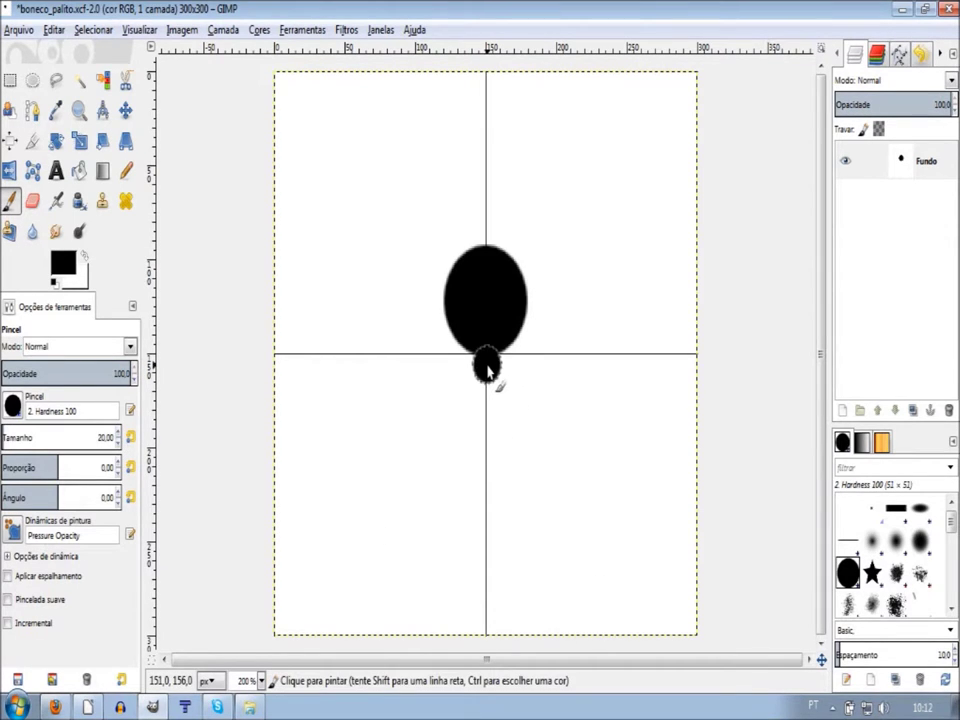
left_click(485, 521, "shift")
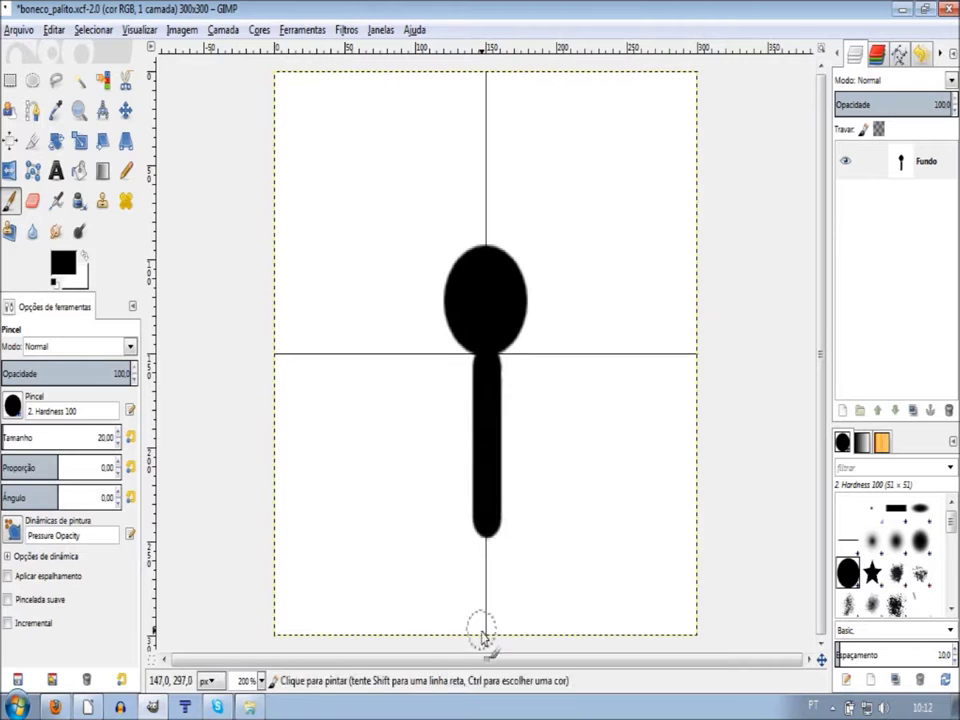
left_click(247, 708)
View 'Xiao Xiao - Exemplo' enlarged in Photo Viewer, then return to the GIMP drawing.
left_click(419, 199)
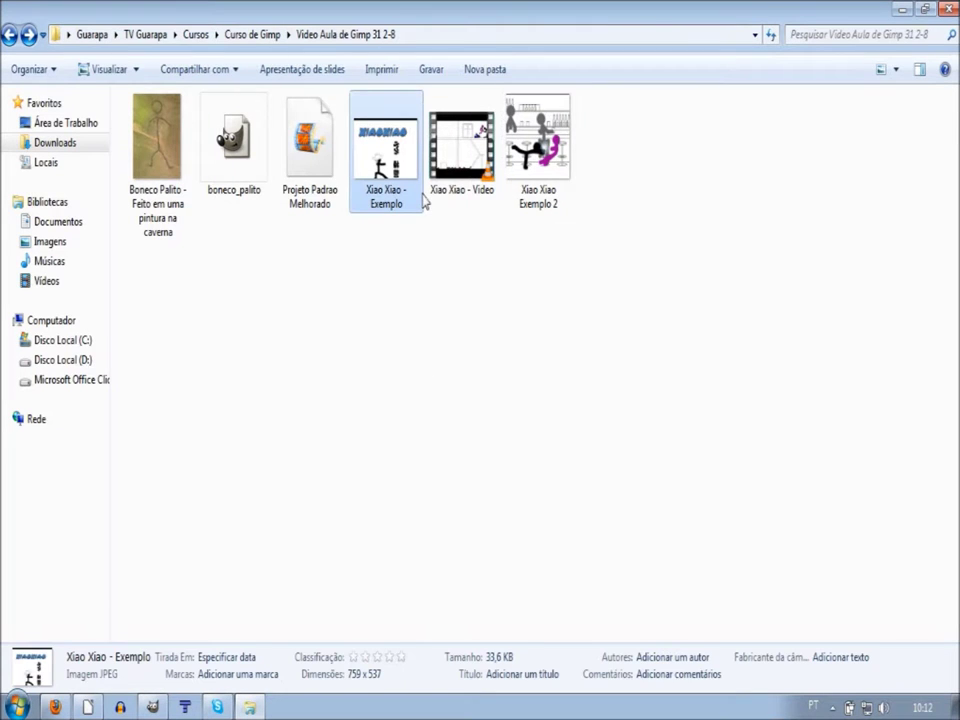
double_click(420, 199)
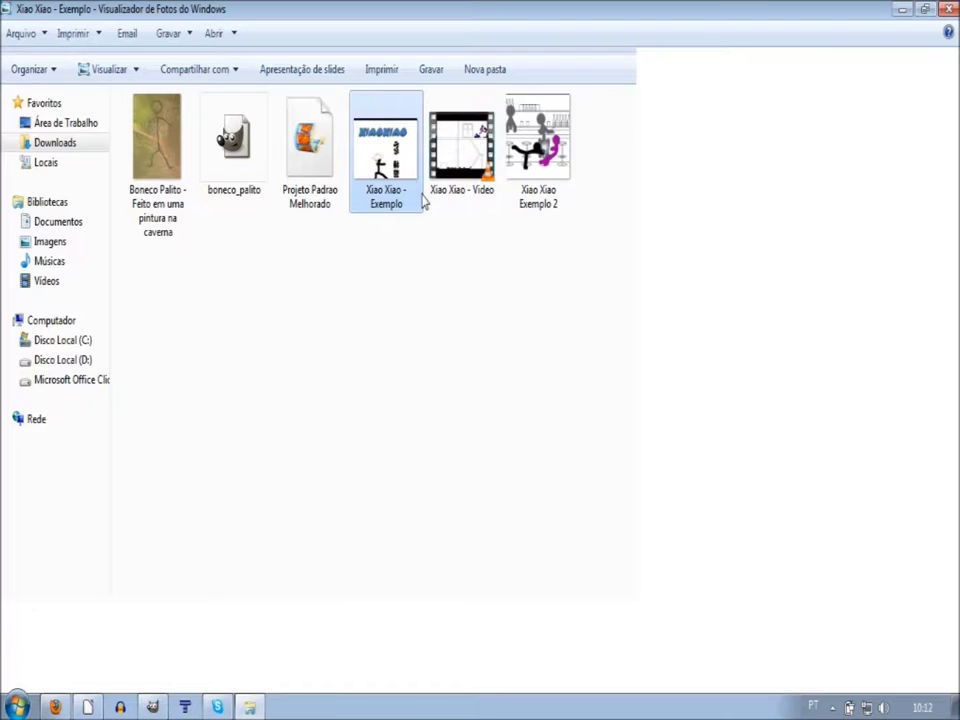
scroll(470, 560, "up", 1)
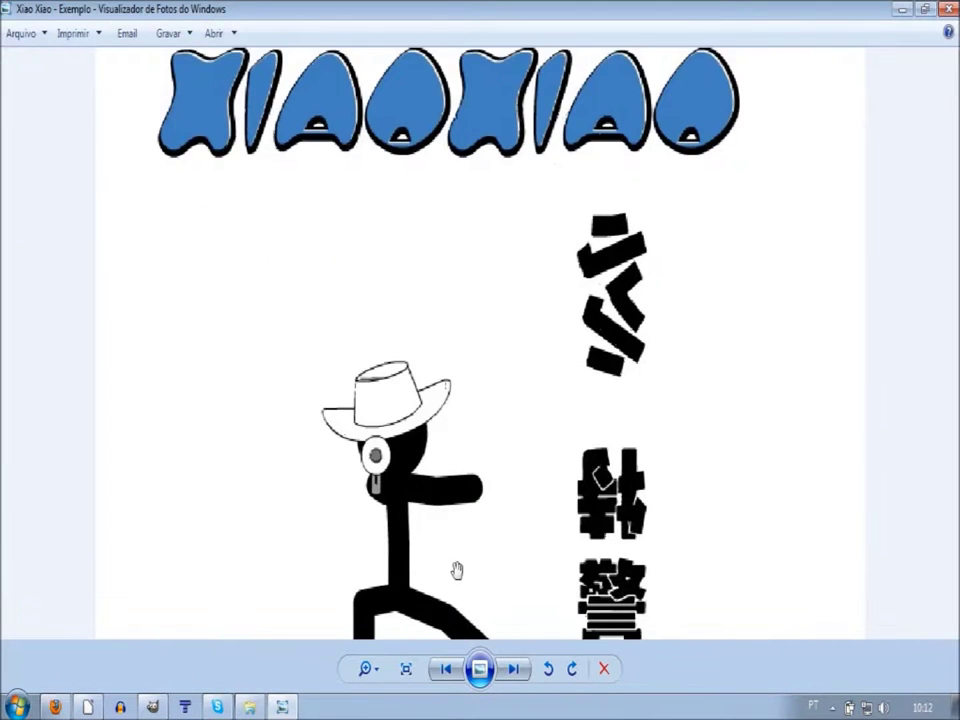
scroll(445, 500, "up", 1)
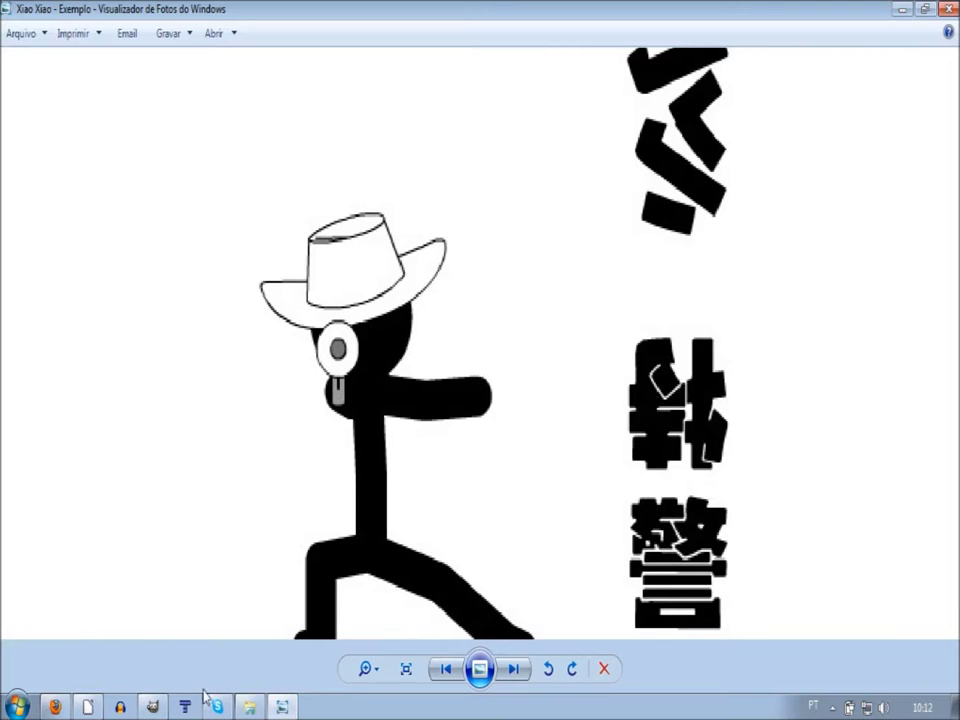
left_click(152, 708)
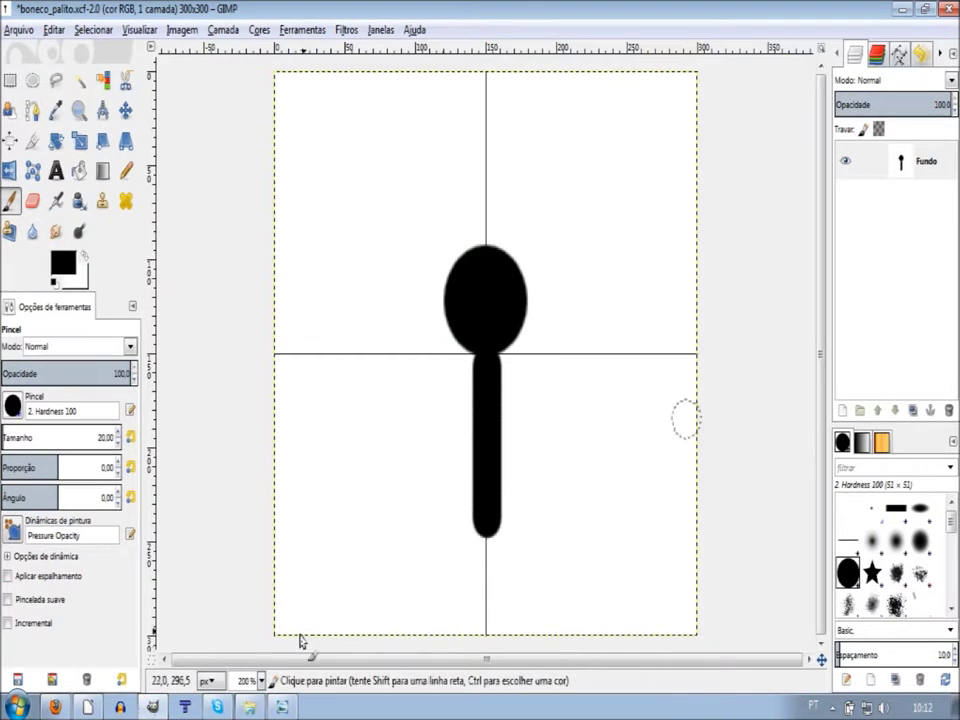
Check the reference image, undo the old body line and set the brush size to 17.
left_click(290, 706)
left_click(296, 706)
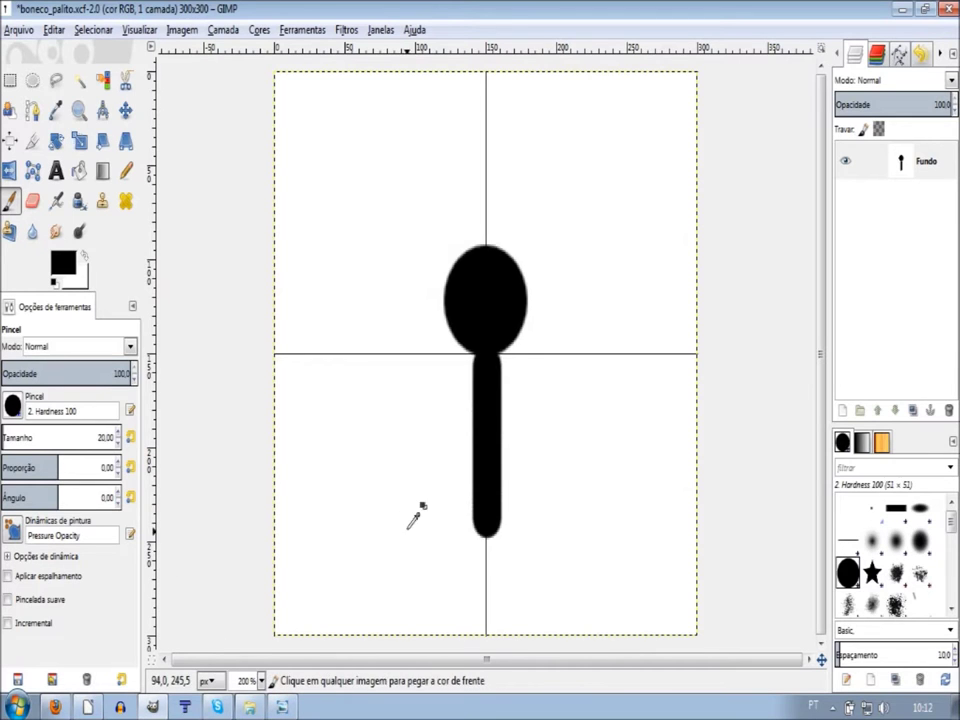
key("ctrl+z")
key("ctrl+z")
type("17")
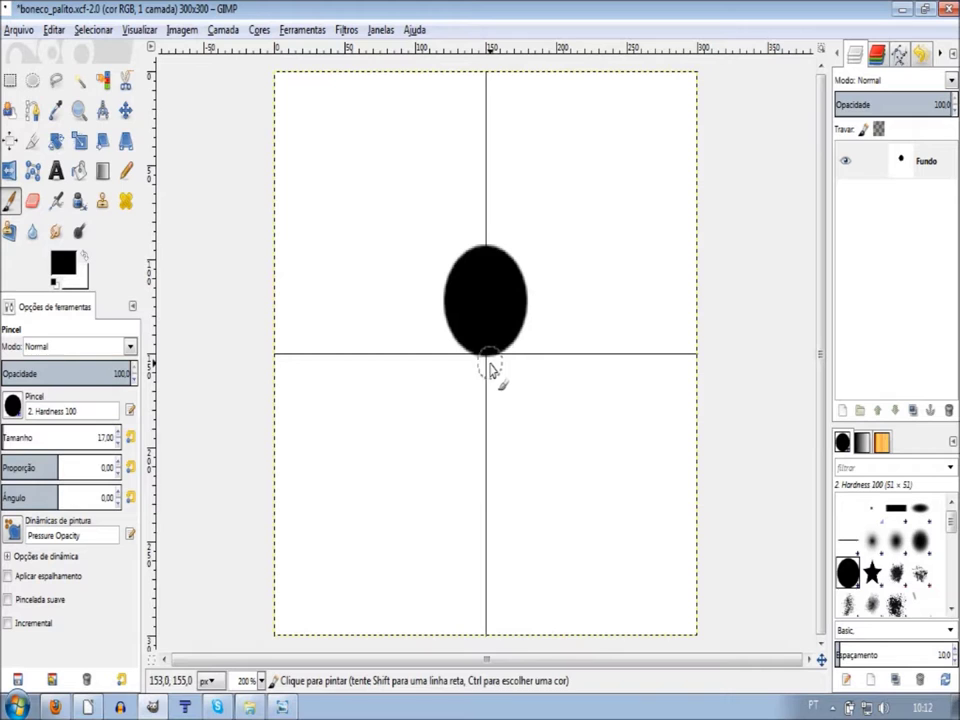
Draw a straight vertical body line down from the bottom of the head.
scroll(487, 368, "up", 1)
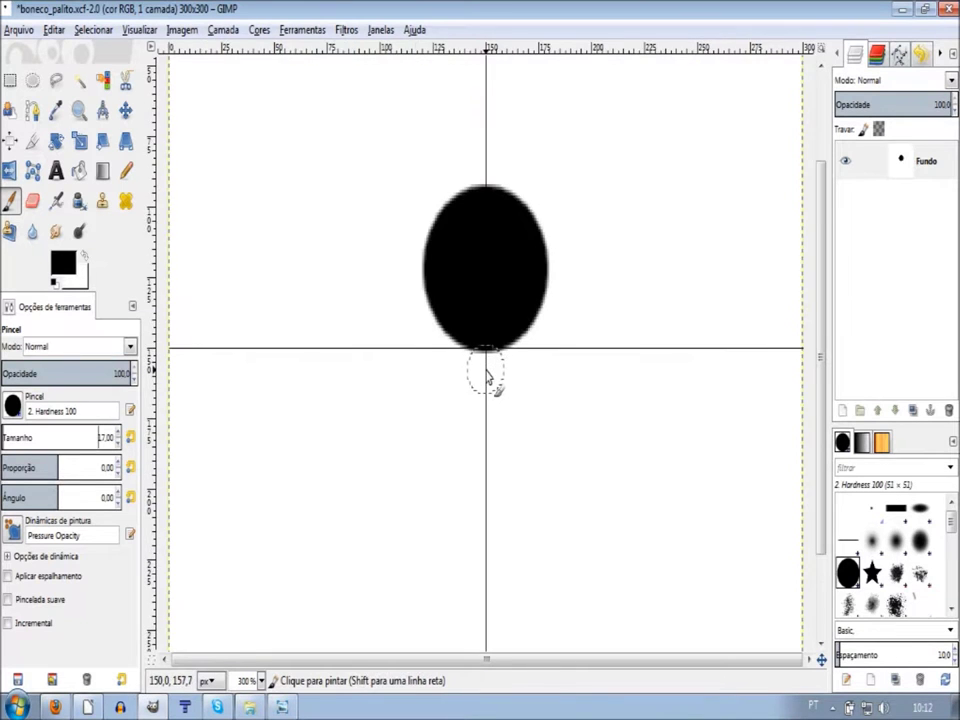
scroll(488, 370, "up", 1)
left_click(487, 368)
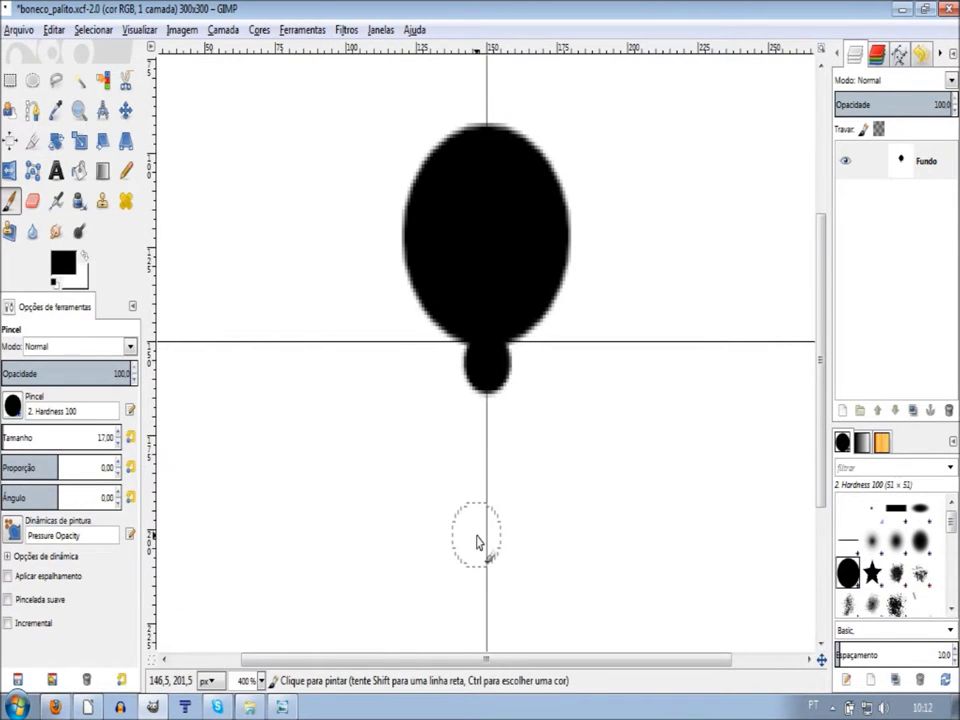
scroll(480, 542, "down", 5)
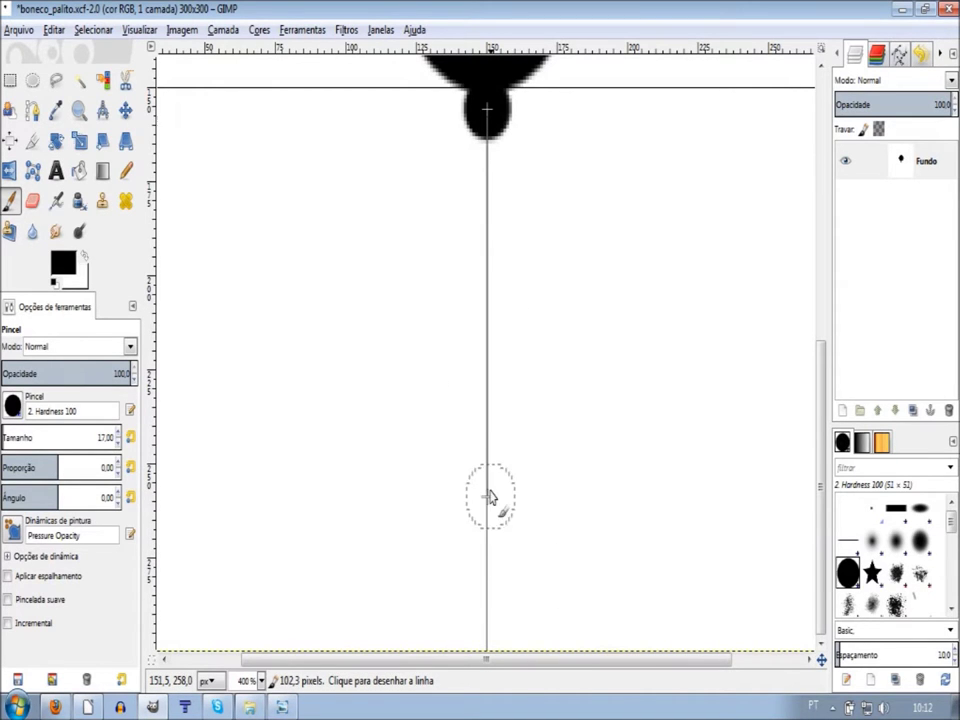
left_click(490, 444, "shift")
scroll(452, 463, "down", 1, "ctrl")
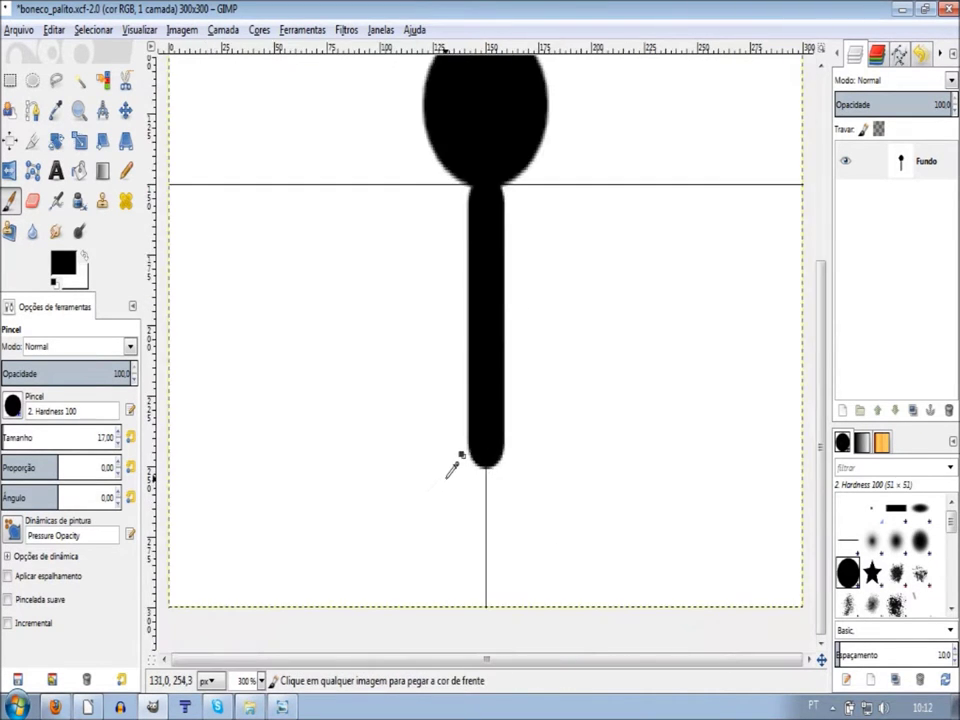
scroll(460, 520, "down", 2, "ctrl")
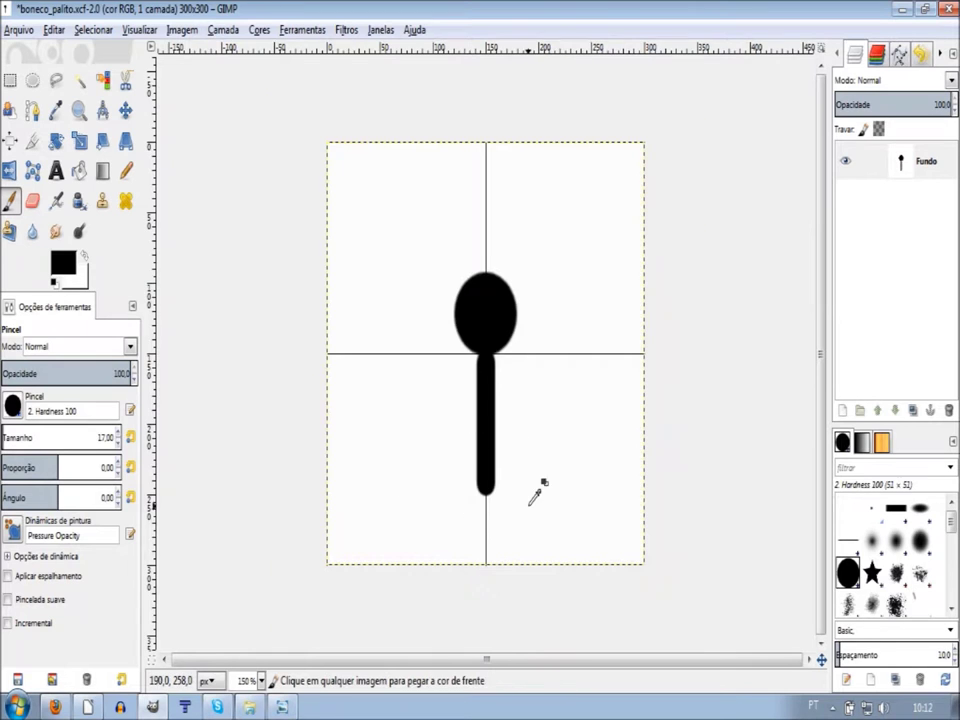
scroll(520, 505, "up", 1, "ctrl")
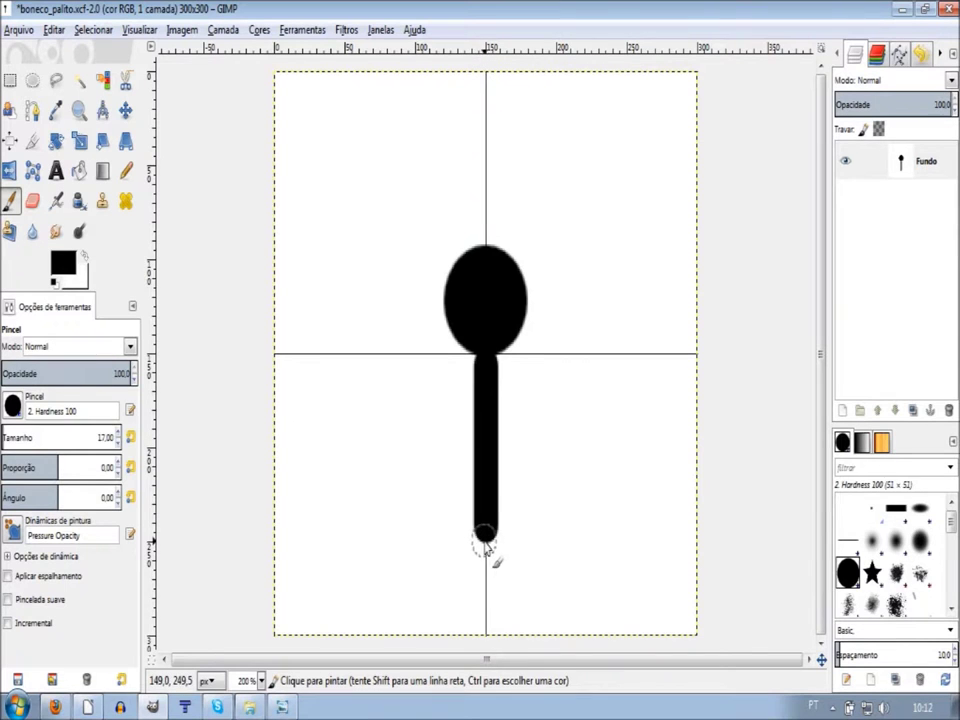
Draw the left leg down-left from the body's bottom, redoing it at a steeper angle.
scroll(493, 514, "up", 1, "ctrl")
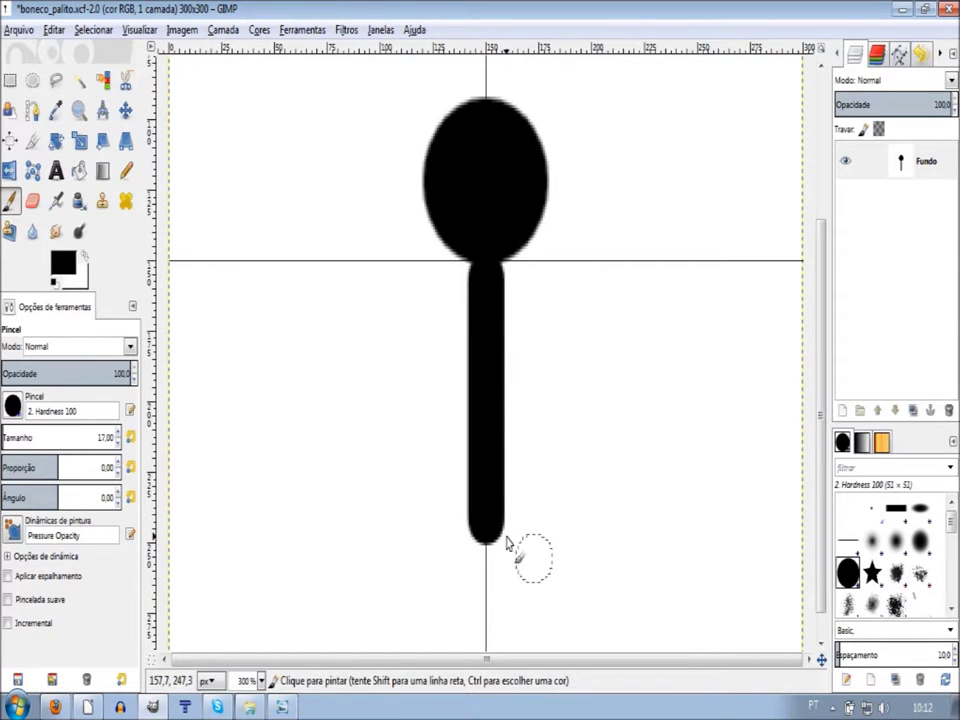
scroll(445, 553, "down", 1, "ctrl")
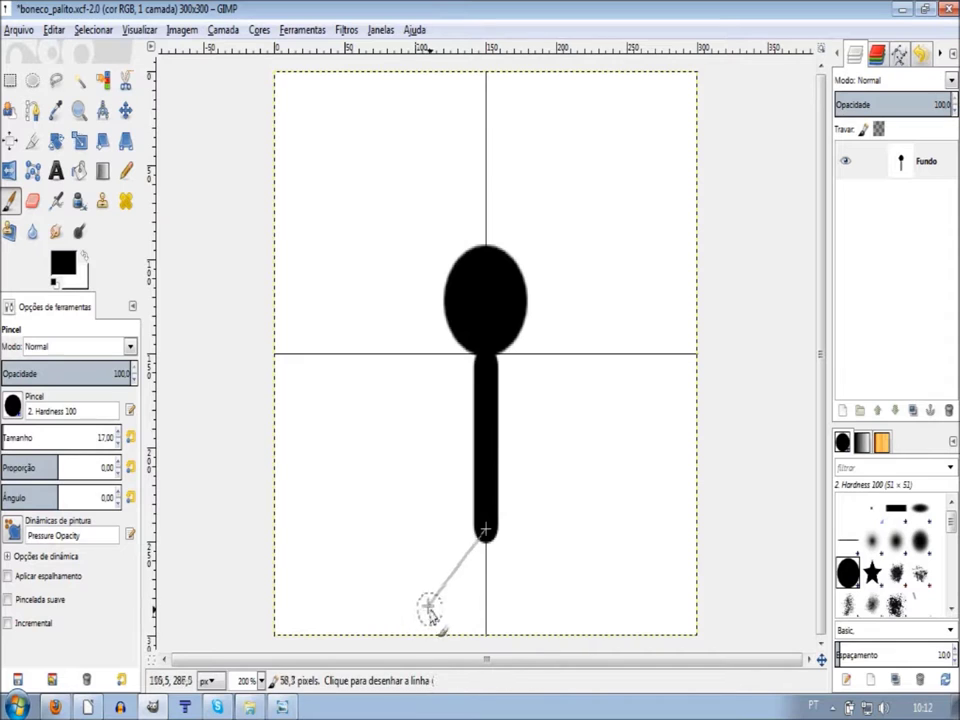
left_click(421, 620, "shift")
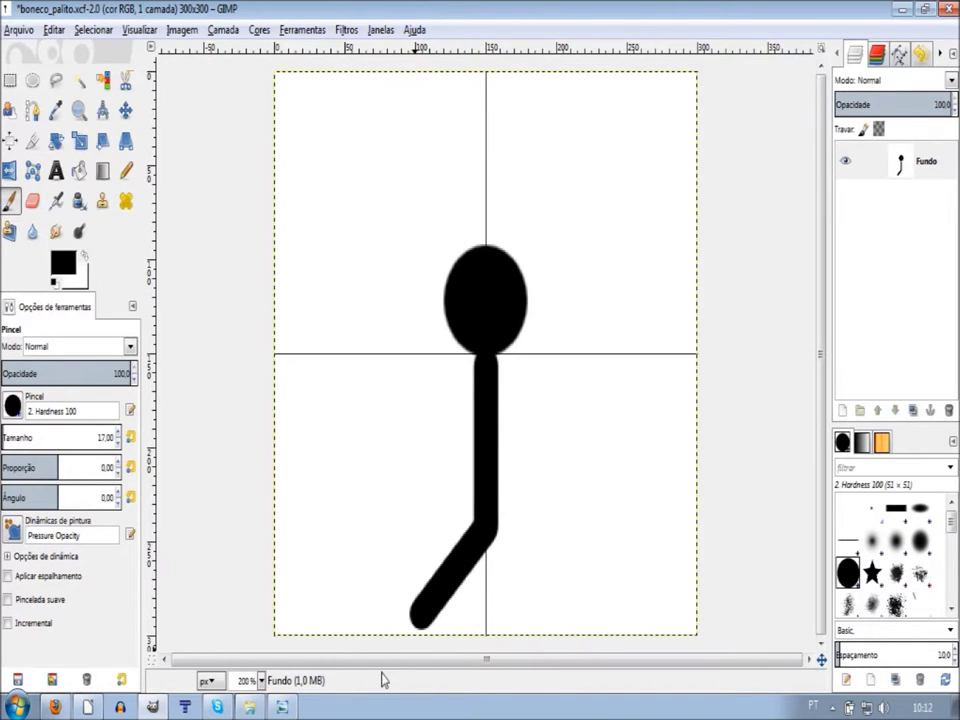
key("ctrl+z")
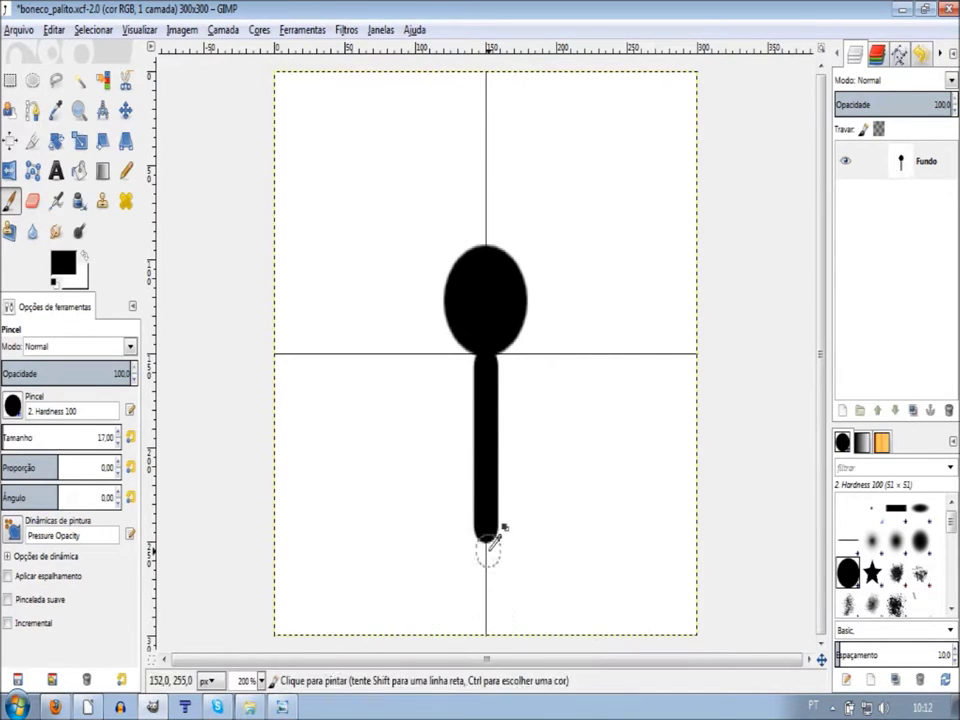
left_click(452, 612, "shift")
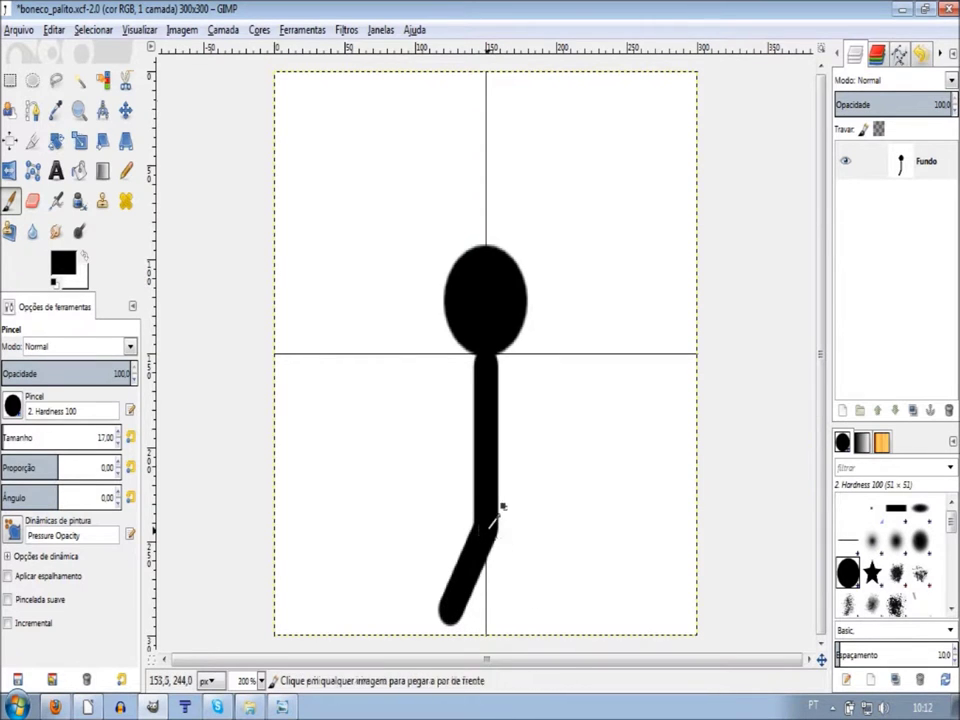
scroll(490, 535, "up", 1, "ctrl")
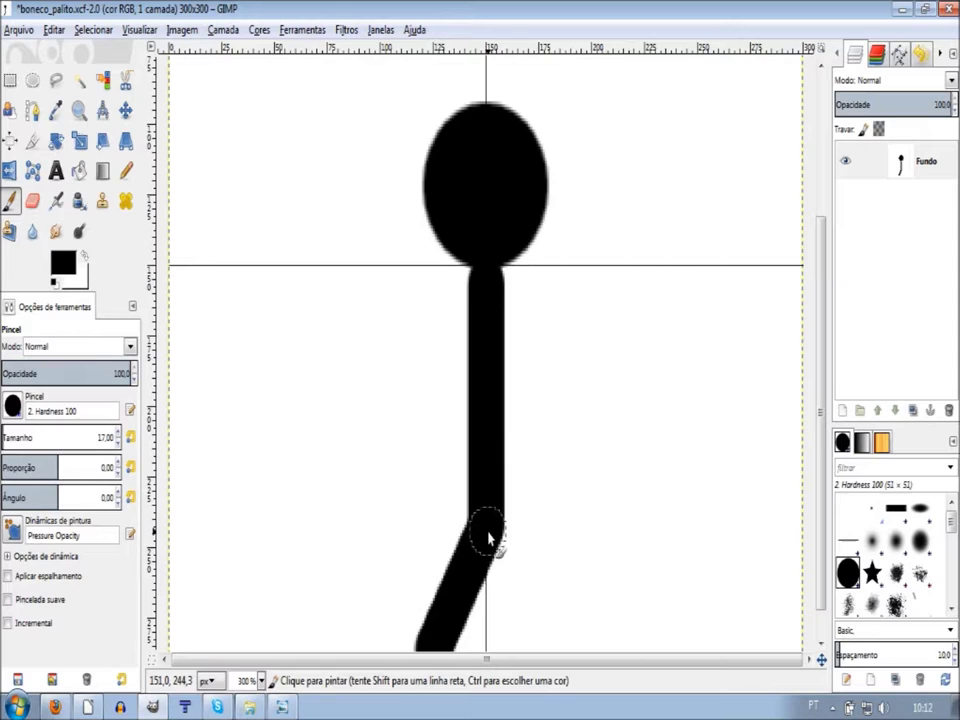
scroll(500, 560, "down", 1)
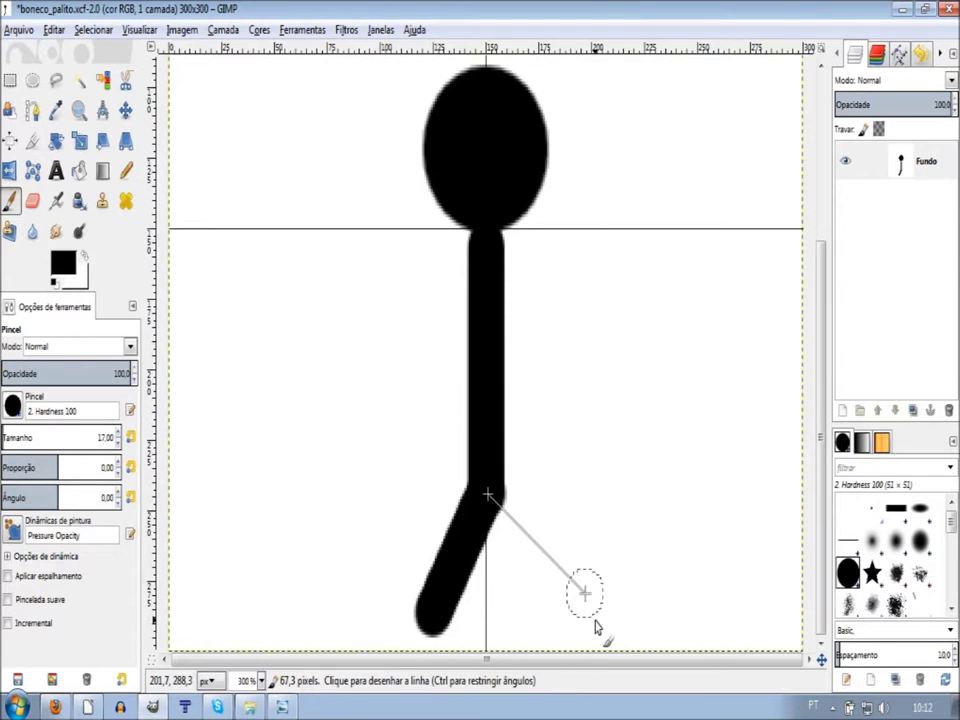
Draw the right leg down-right from the leg joint after several retries, then zoom out.
left_click(585, 628, "shift")
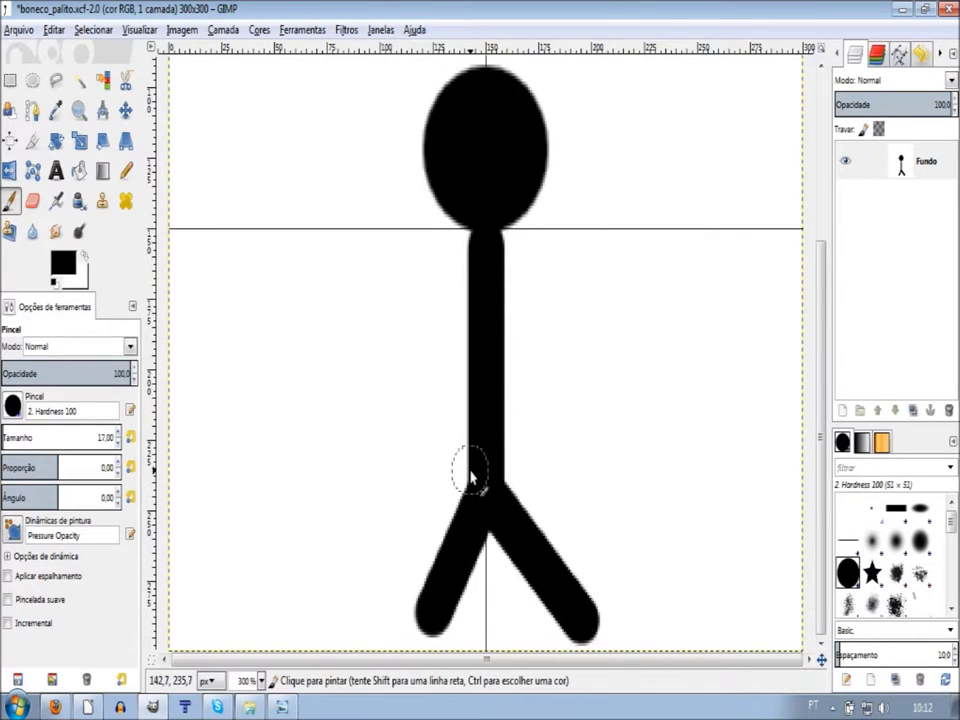
key("ctrl+z")
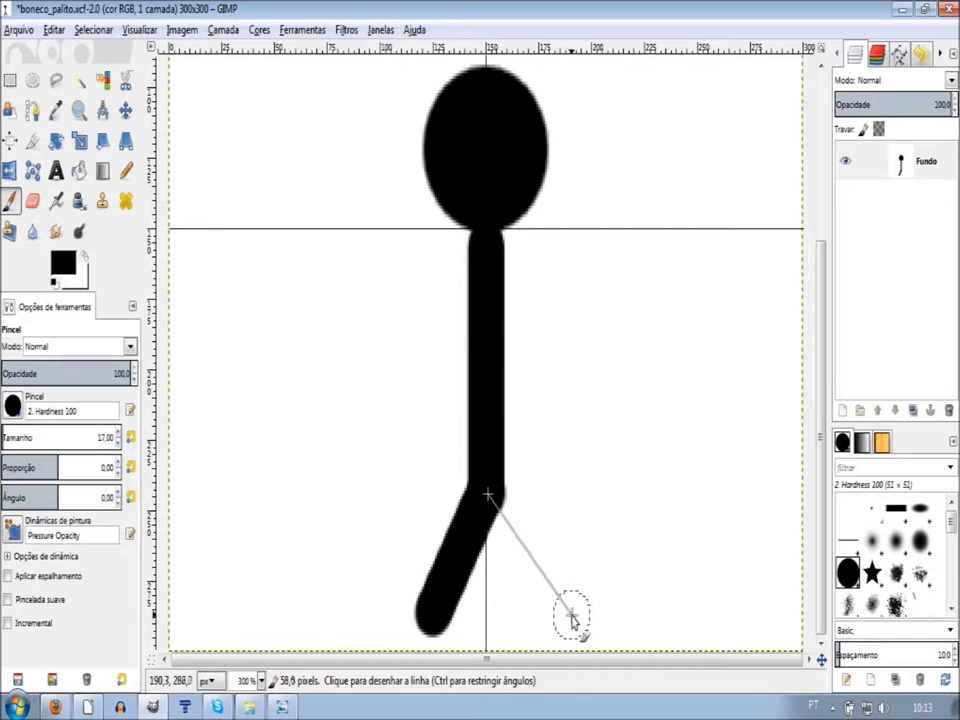
left_click(572, 620, "shift")
key("minus")
key("minus")
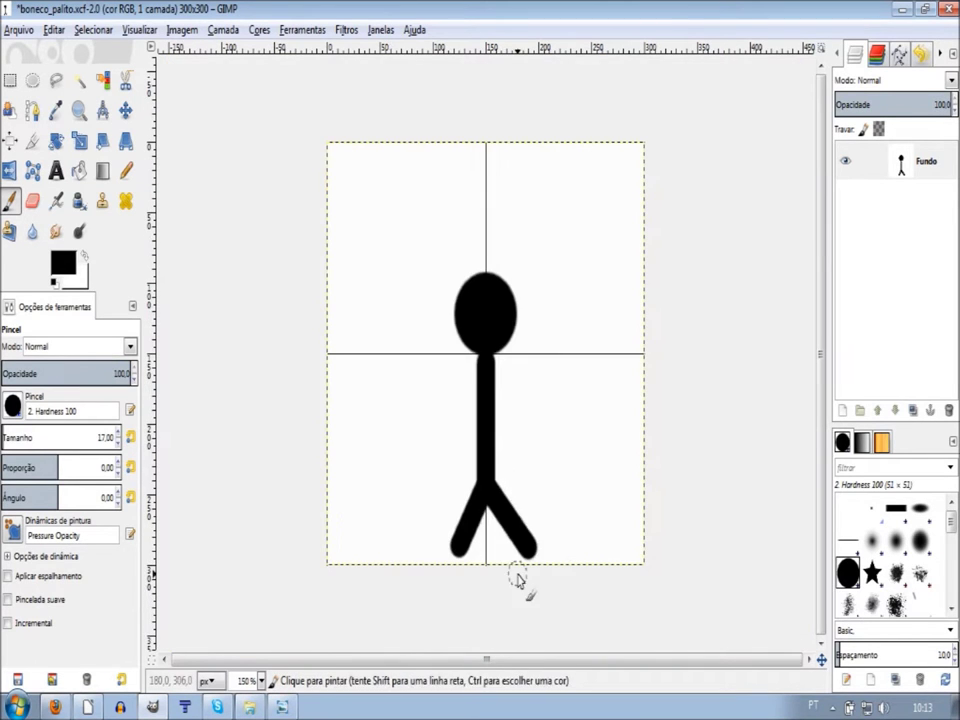
key("ctrl+z")
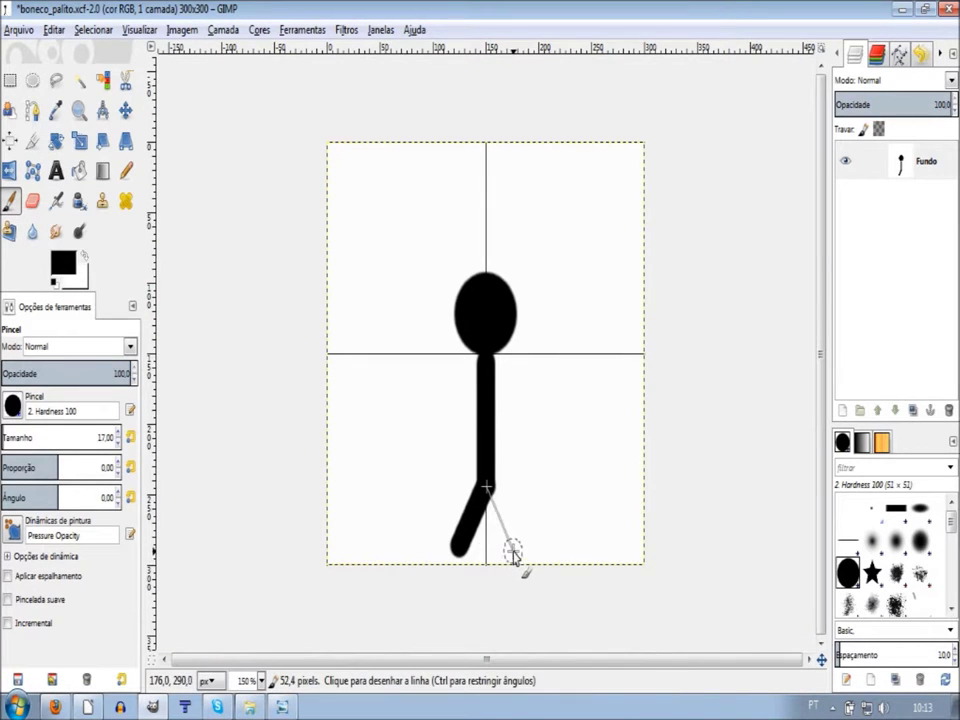
left_click(512, 552, "shift")
key("plus")
key("plus")
key("minus")
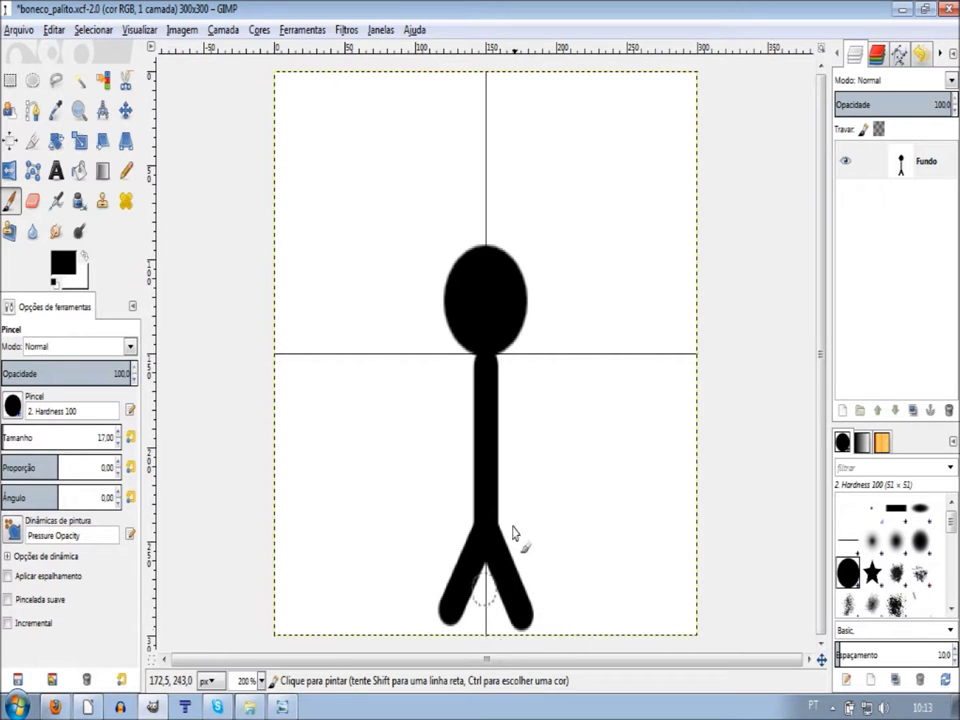
key("ctrl")
scroll(506, 400, "up", 1)
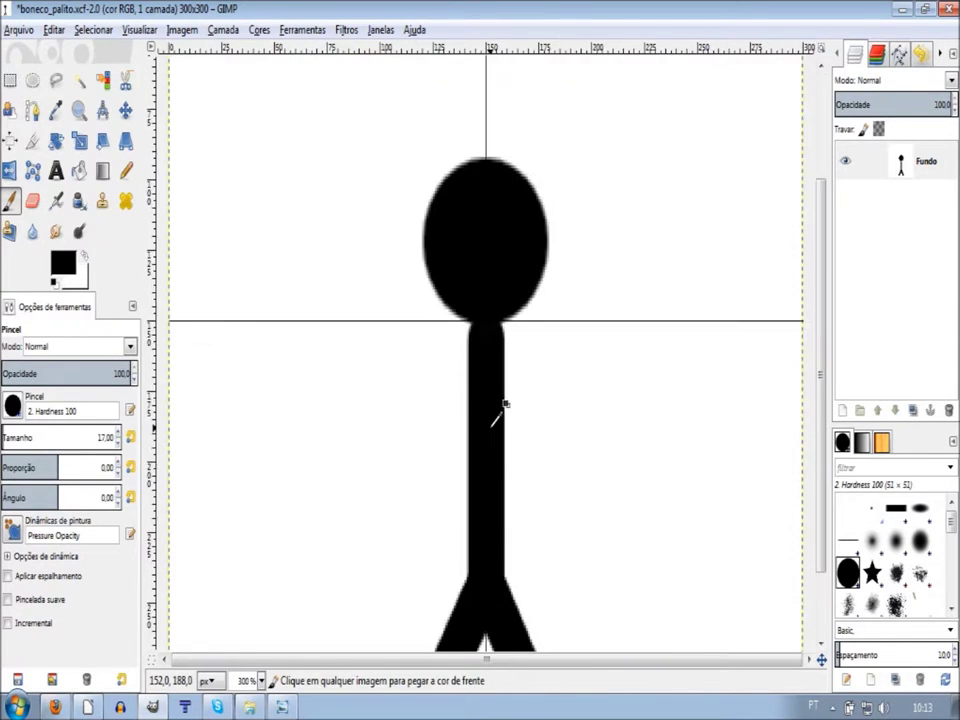
Check the reference picture, then draw a straight arm from the neck out to the right.
scroll(506, 400, "up", 1)
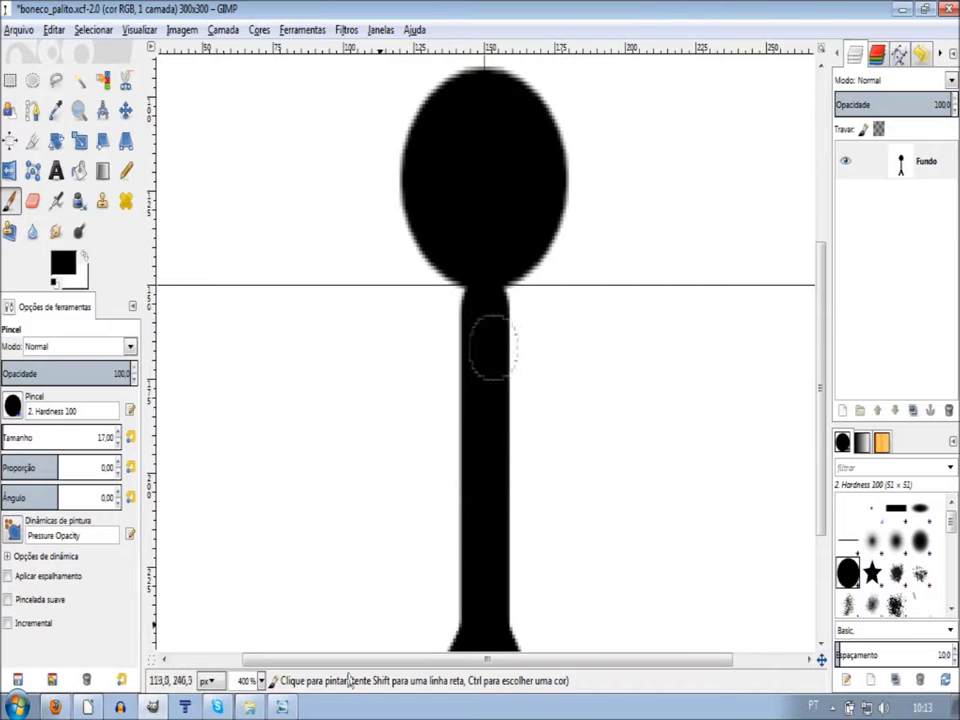
left_click(285, 707)
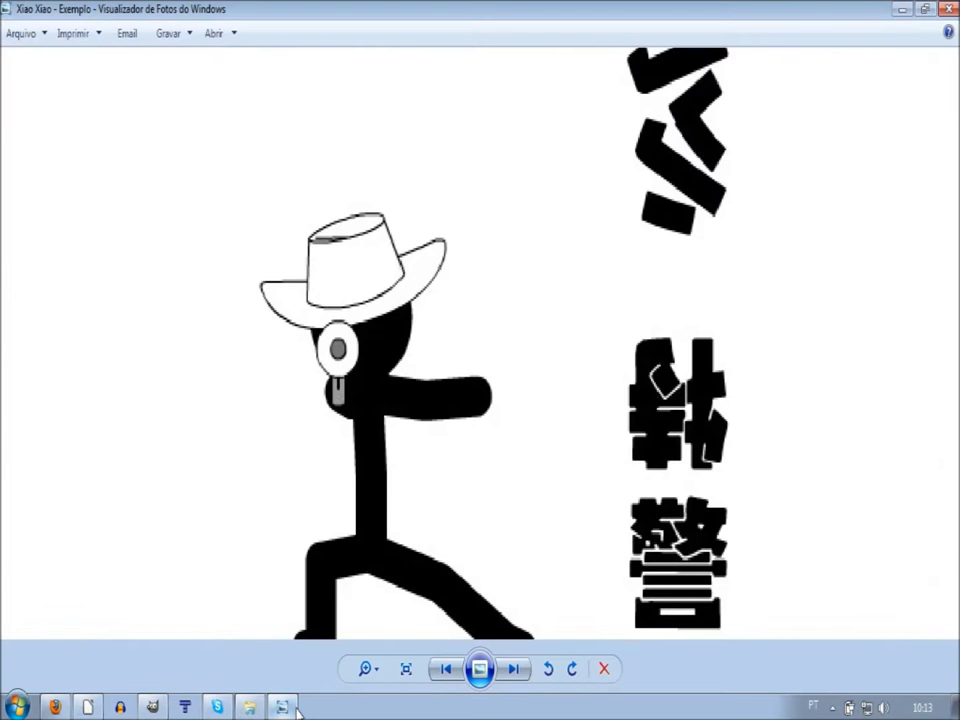
left_click(296, 708)
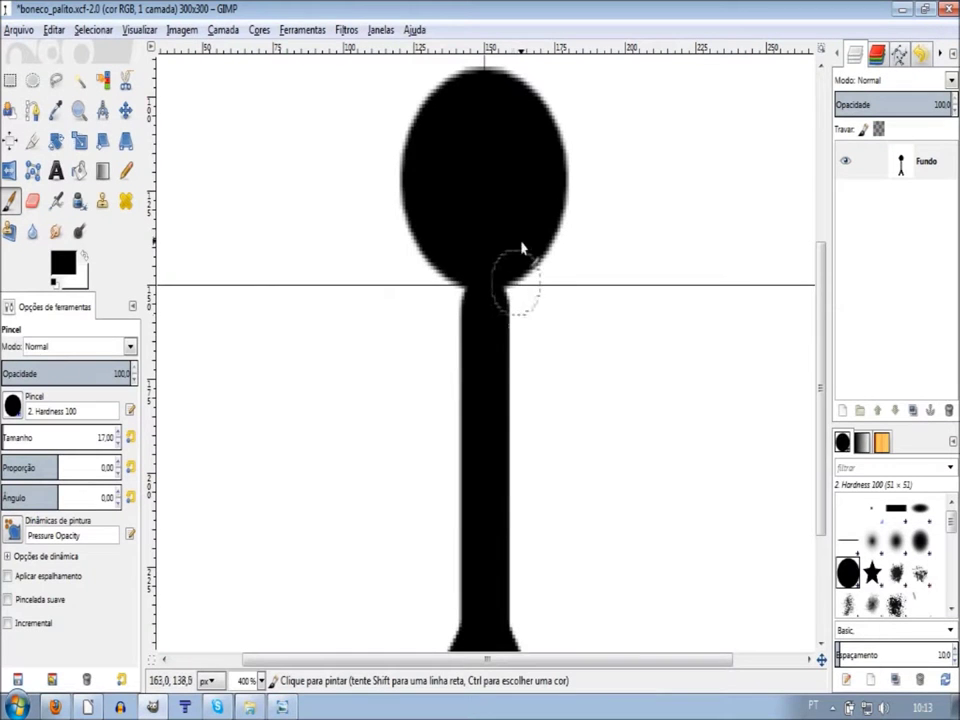
left_click(520, 320)
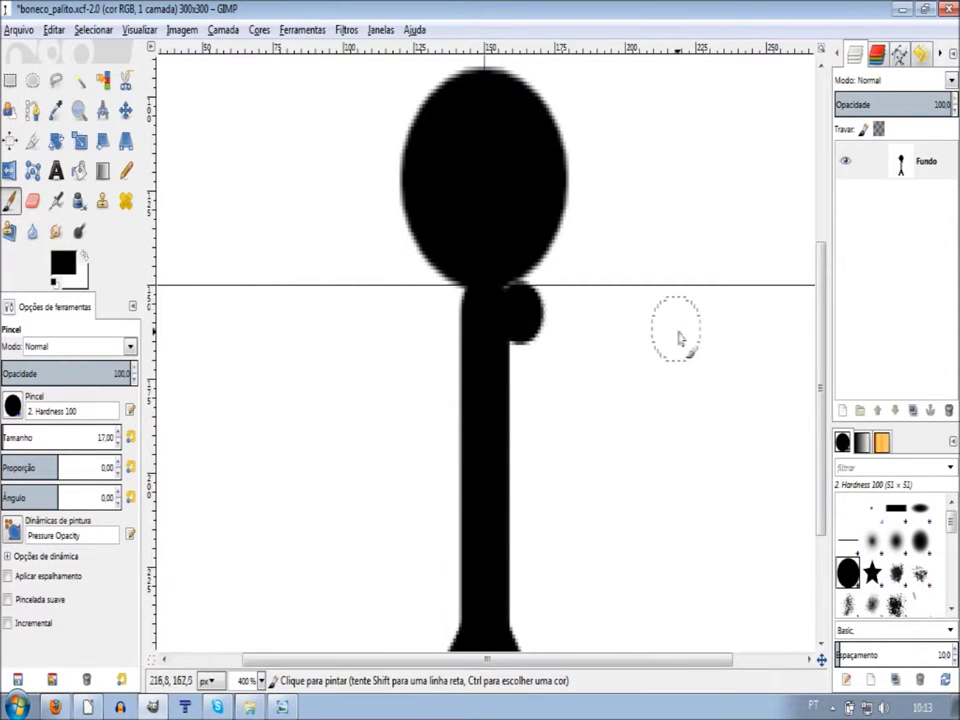
left_click(714, 370, "shift")
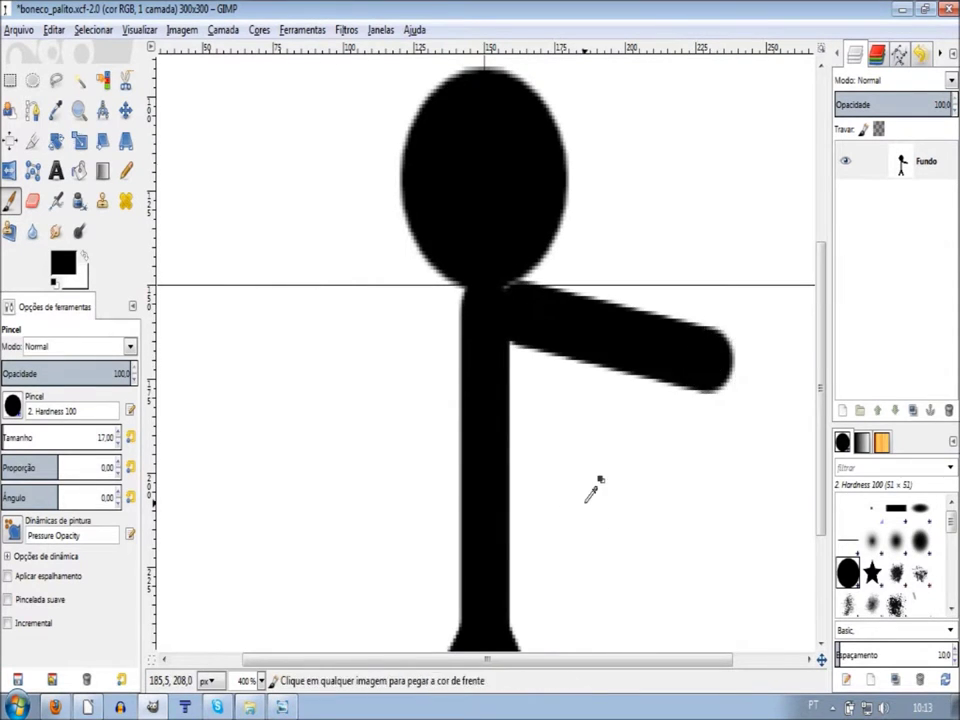
scroll(560, 505, "down", 1)
scroll(535, 518, "down", 1)
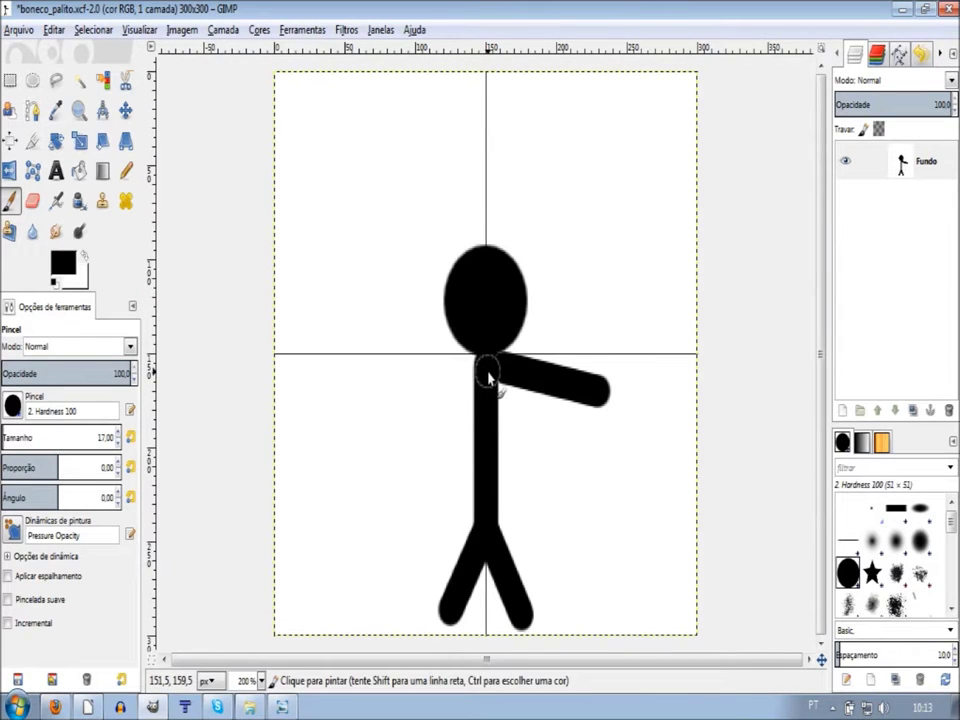
left_click(402, 403, "shift")
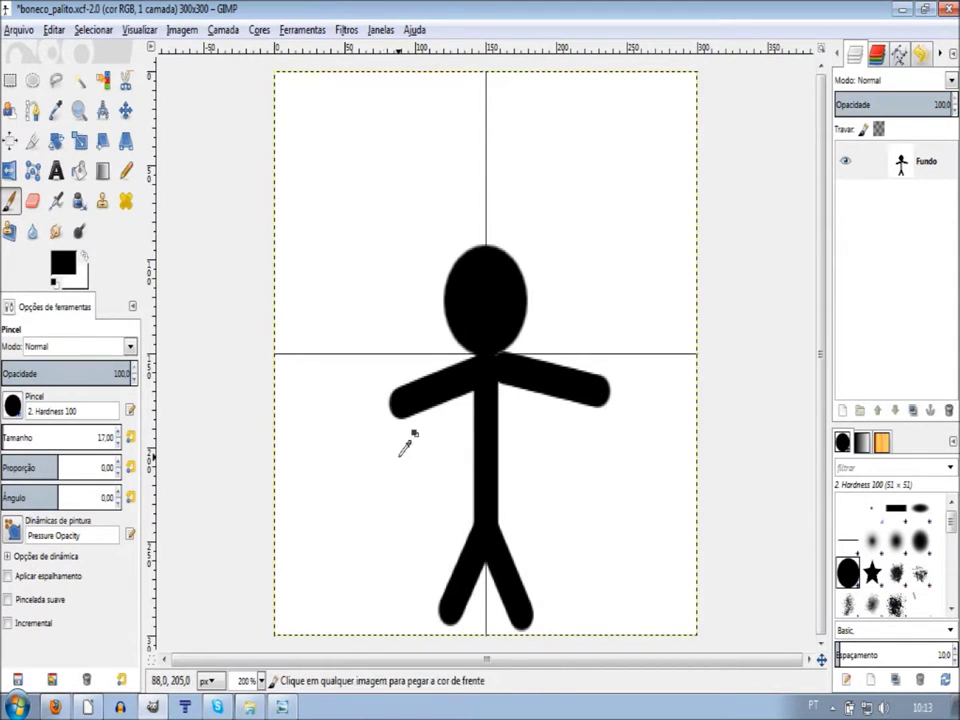
key("ctrl+z")
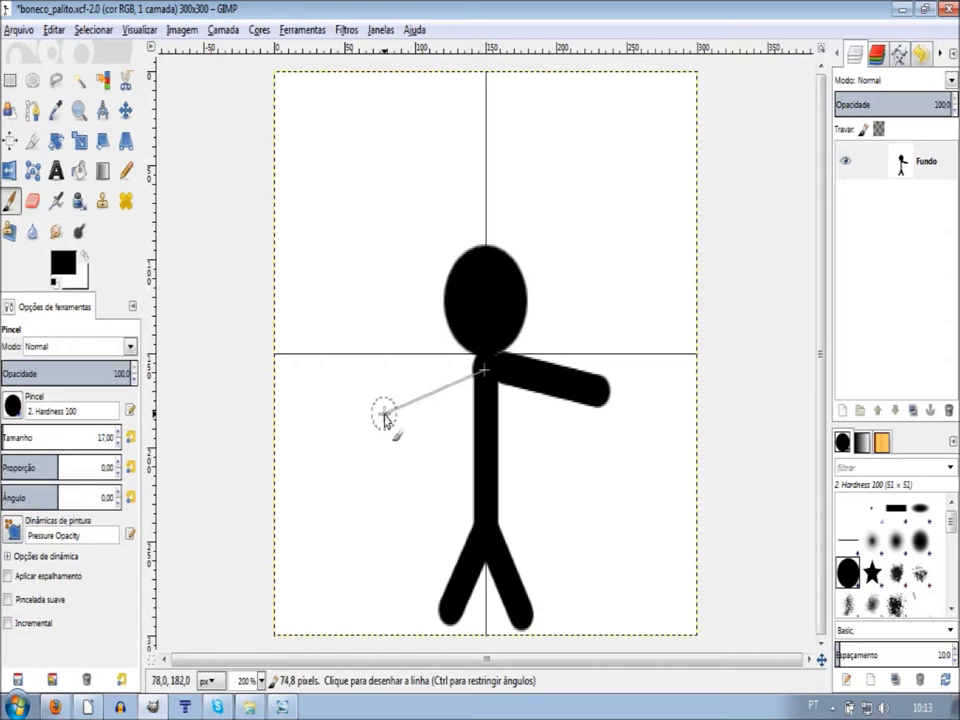
left_click(384, 410, "shift")
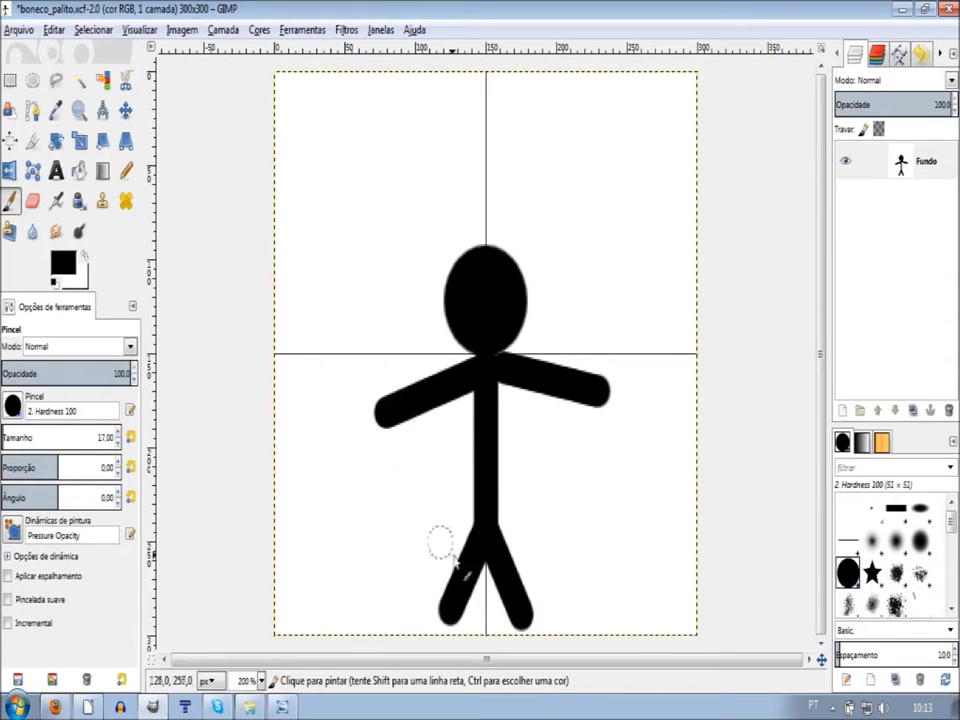
key("ctrl+z")
left_click(397, 407, "shift")
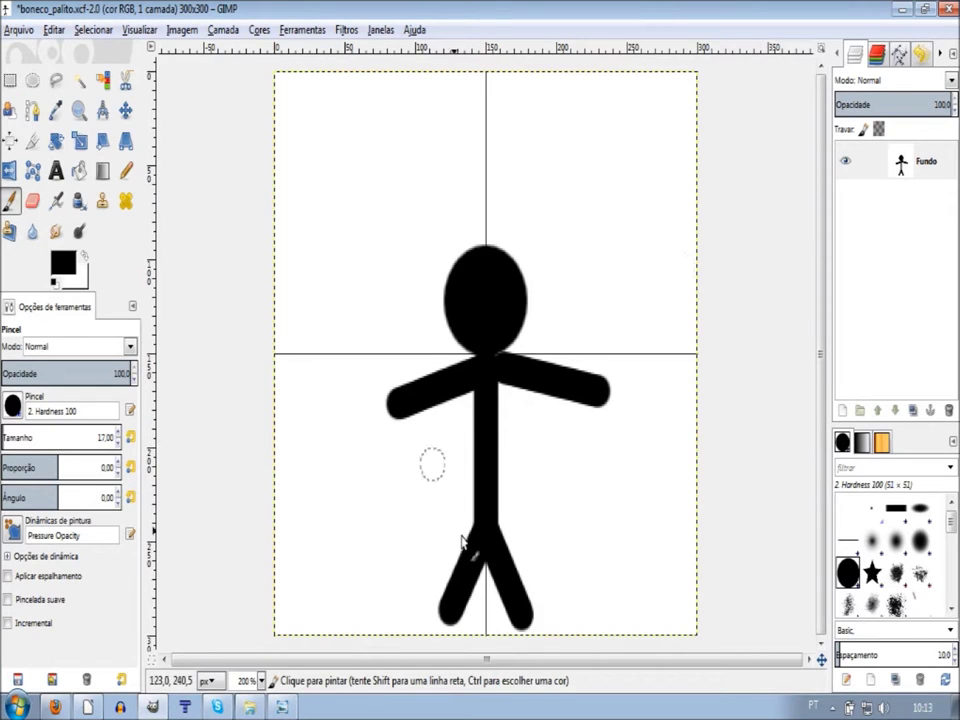
left_click(916, 162)
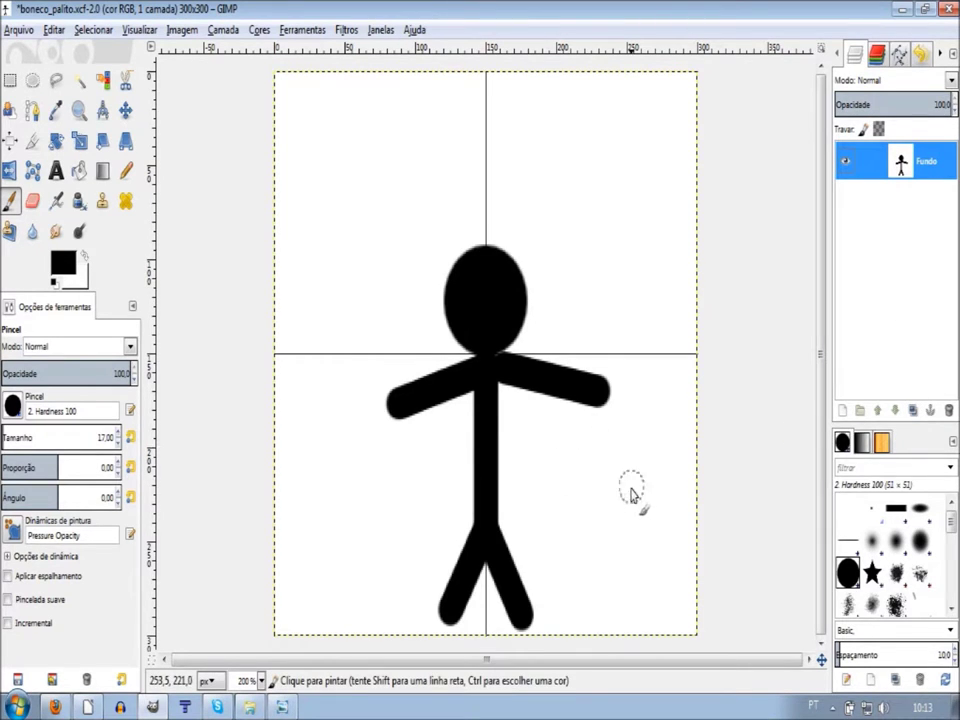
left_click(260, 708)
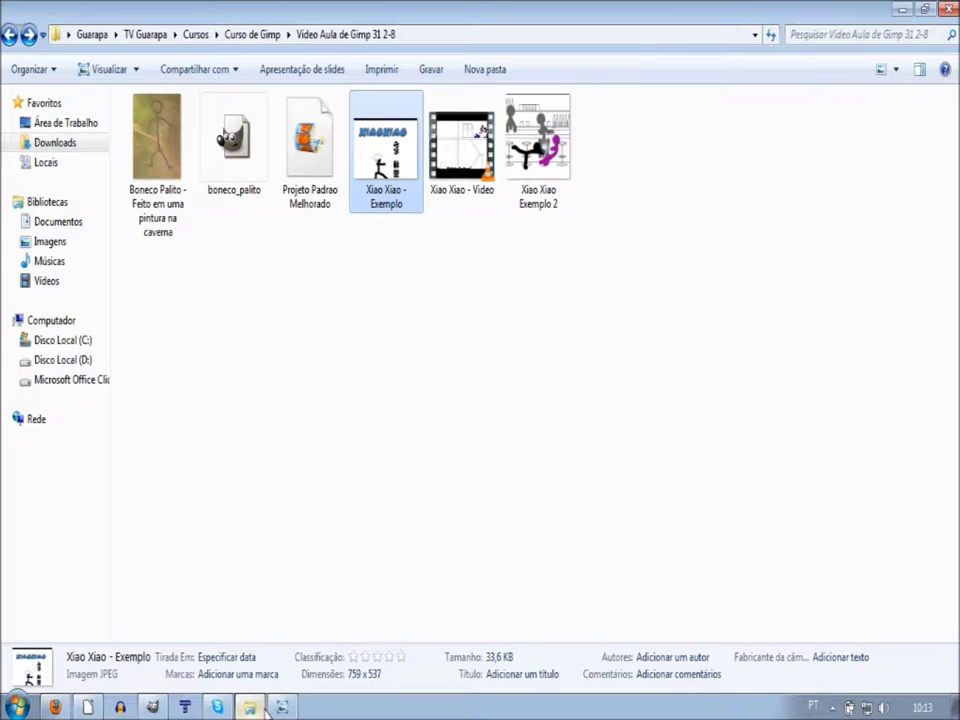
key("Return")
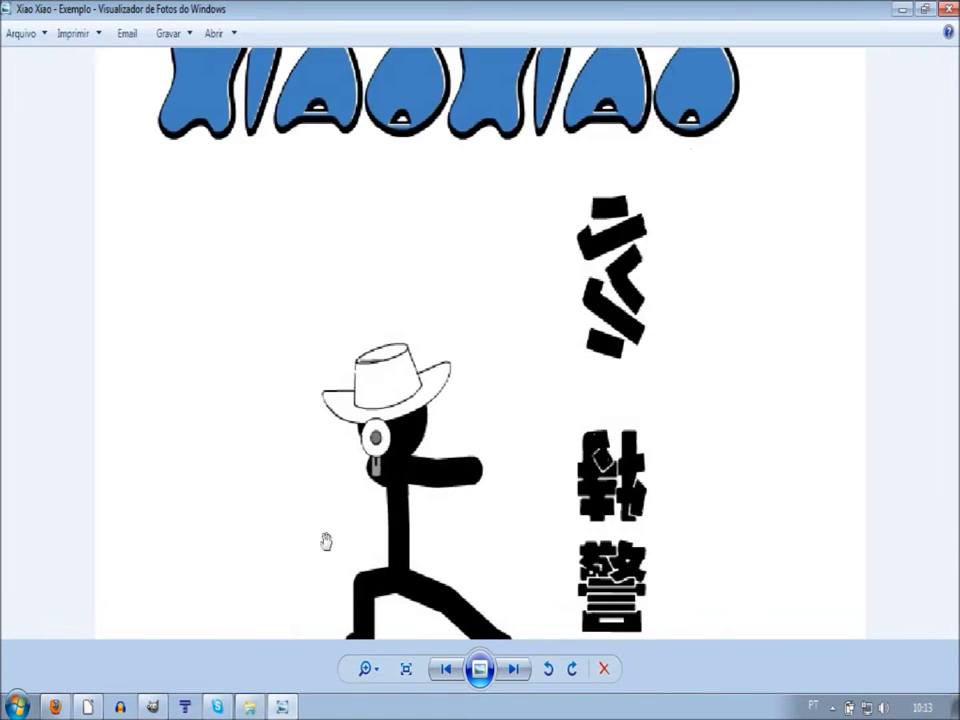
scroll(326, 541, "up", 2)
left_click(160, 708)
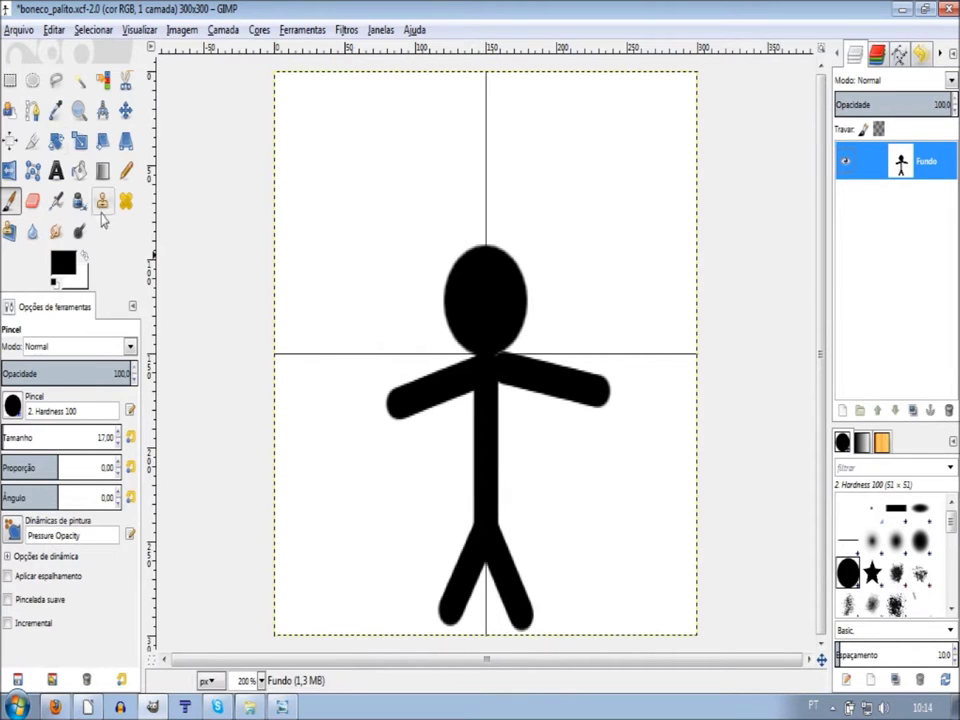
Rectangle-select the whole stick figure, cut it and paste it back as a floating selection.
left_click(10, 80)
left_click_drag(319, 165, 676, 636)
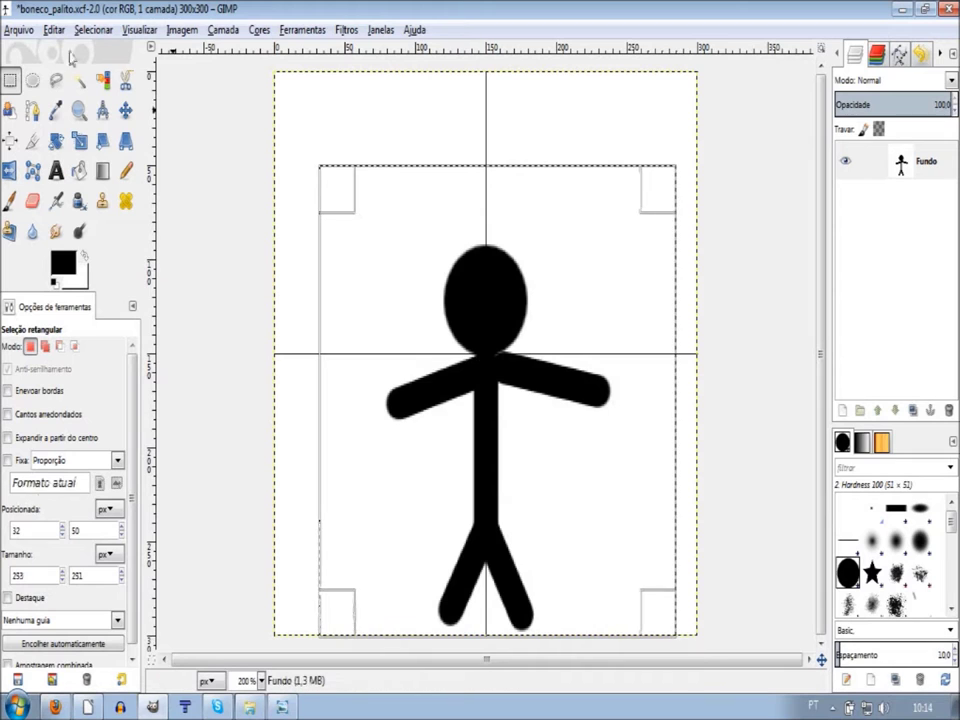
key("ctrl")
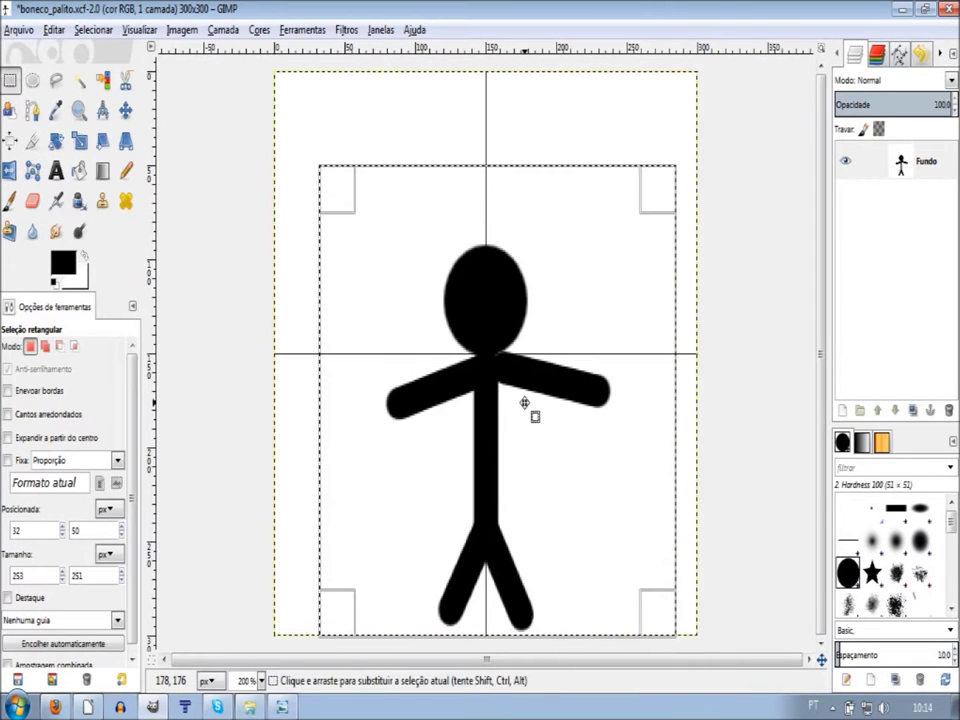
key("ctrl+x")
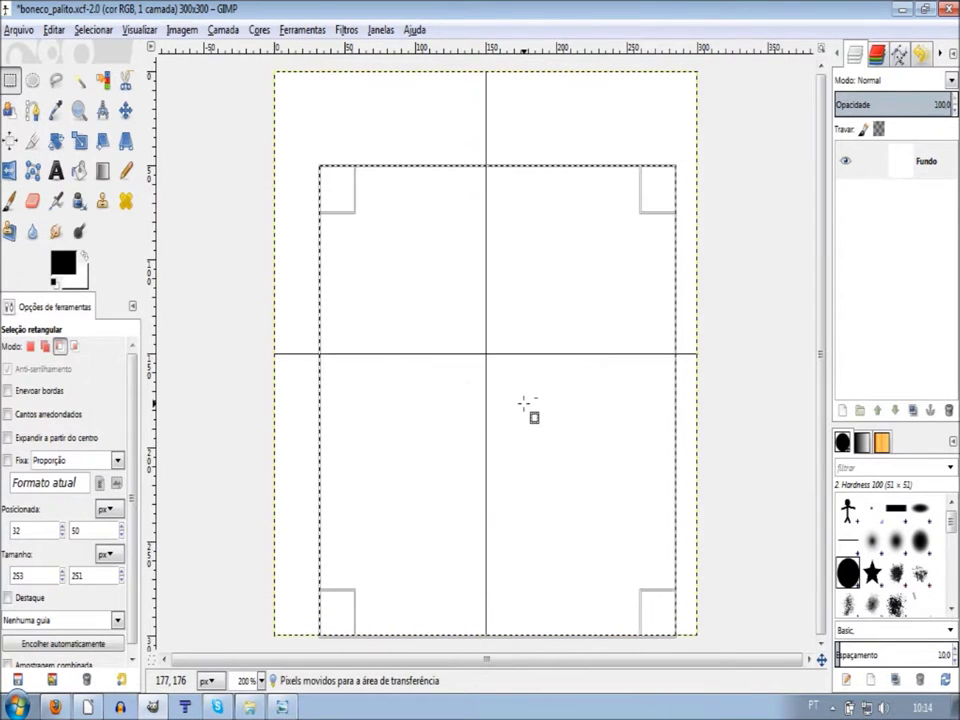
key("ctrl+v")
Move the pasted figure up about 110 px and anchor it onto the background.
key("m")
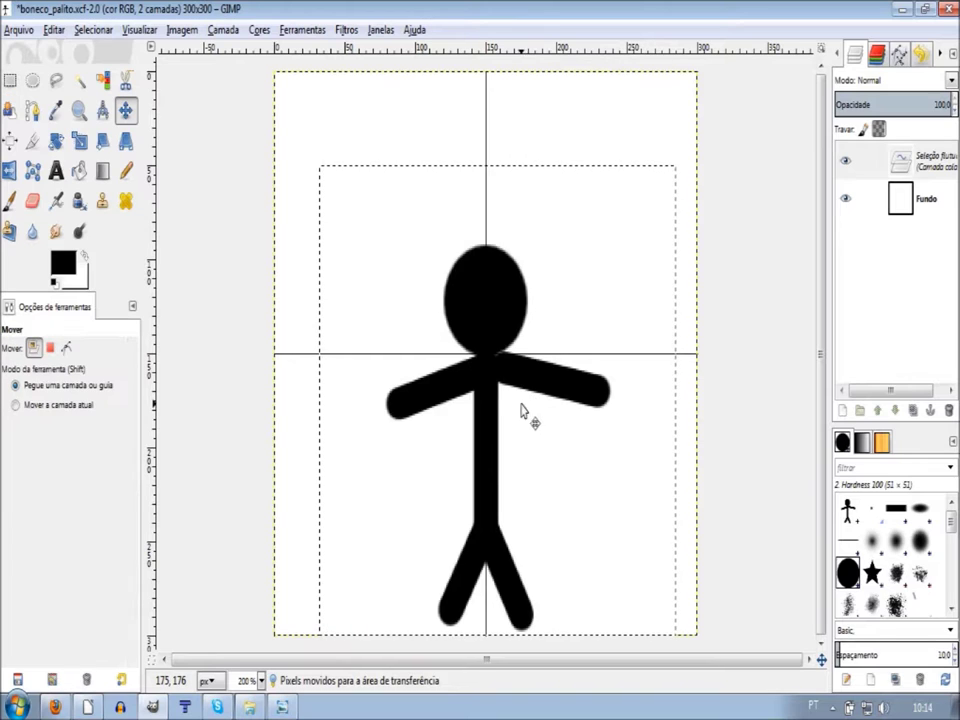
left_click_drag(493, 330, 495, 263)
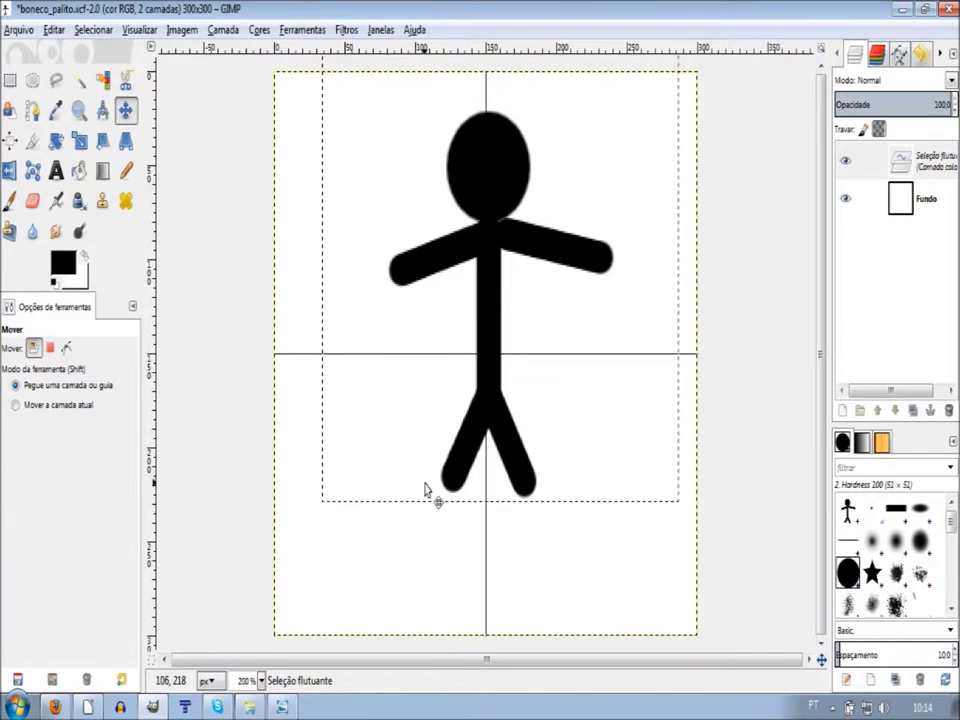
key("r")
left_click(385, 573)
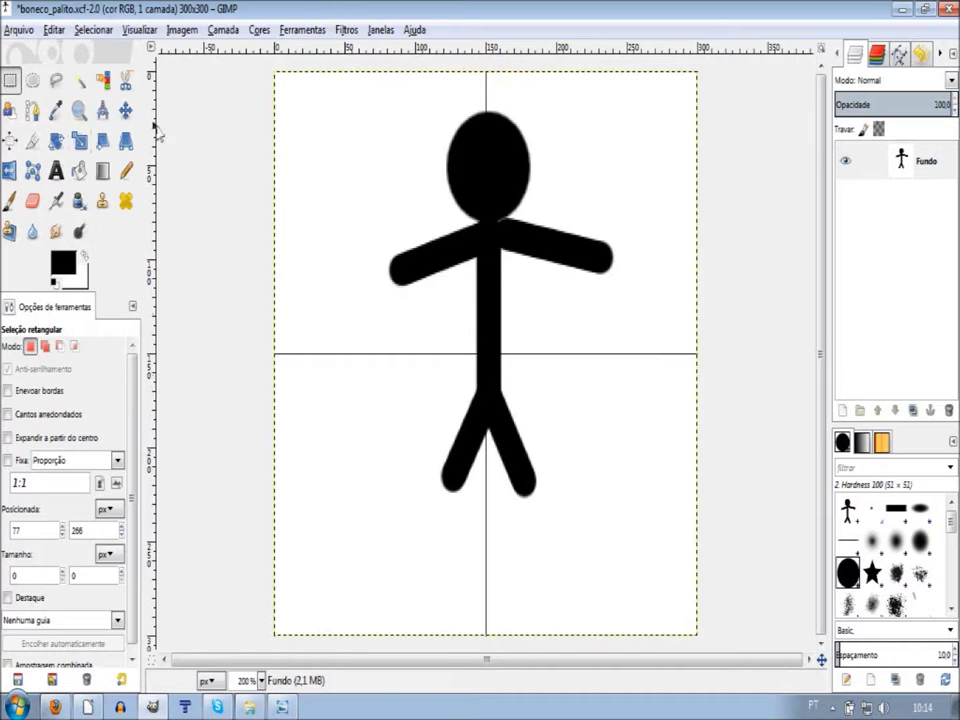
left_click(11, 200)
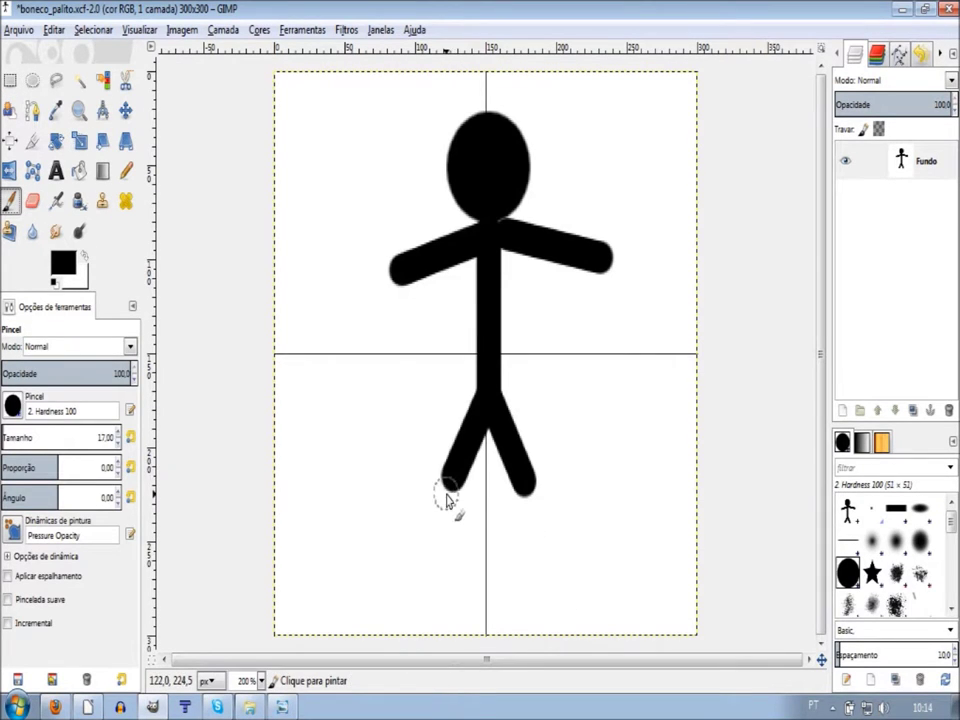
Try extending the left leg down-left twice, undoing both attempts.
scroll(445, 478, "up", 1)
scroll(447, 460, "up", 1)
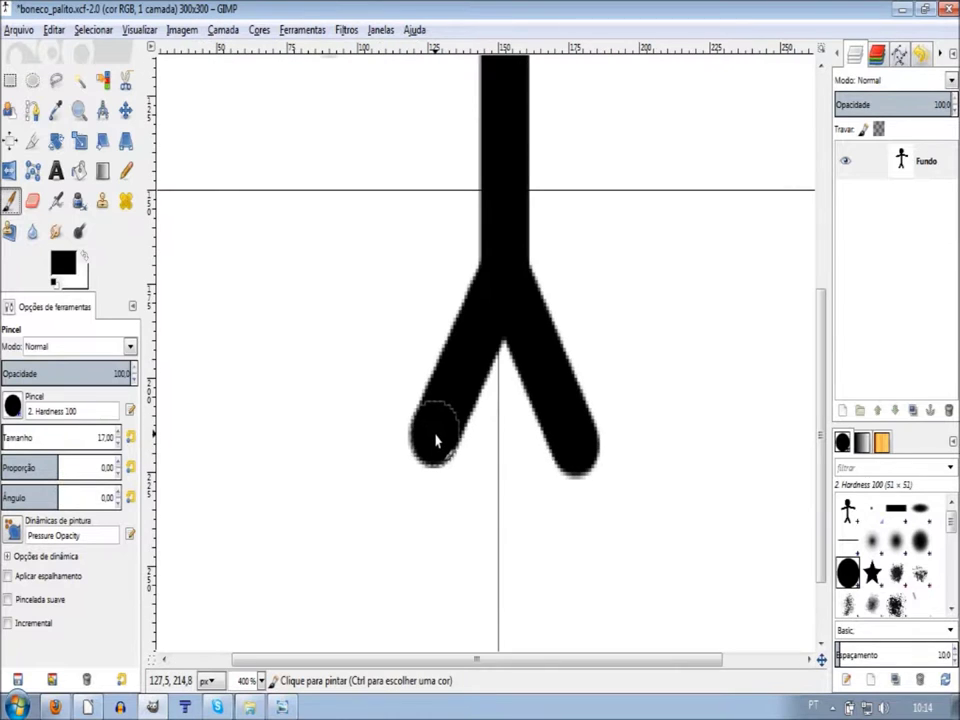
left_click(436, 441)
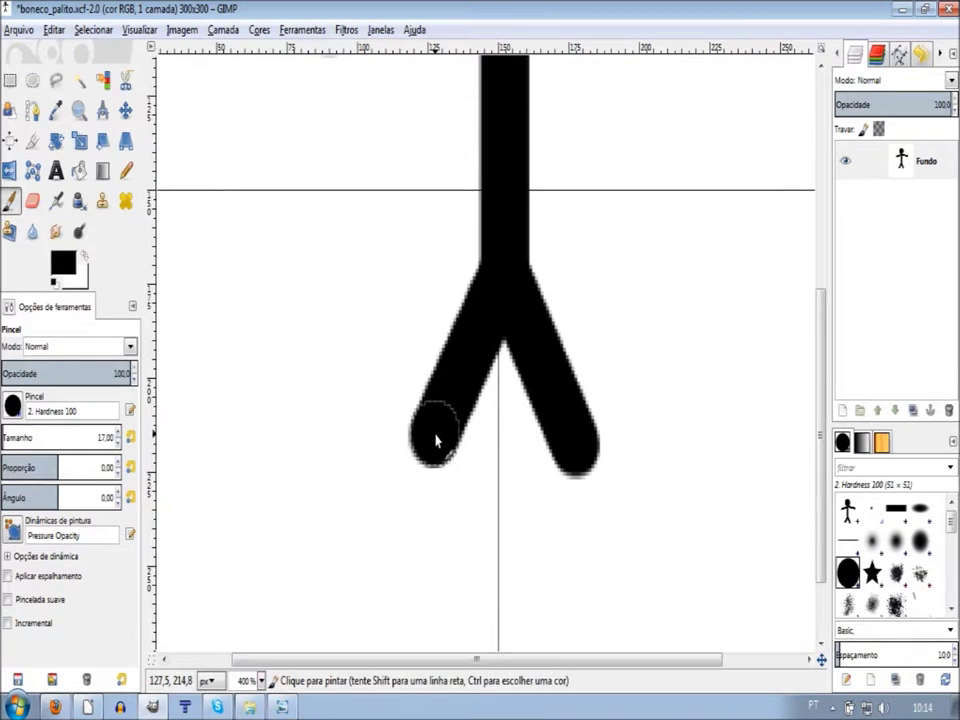
left_click(385, 518, "shift")
key("ctrl+z")
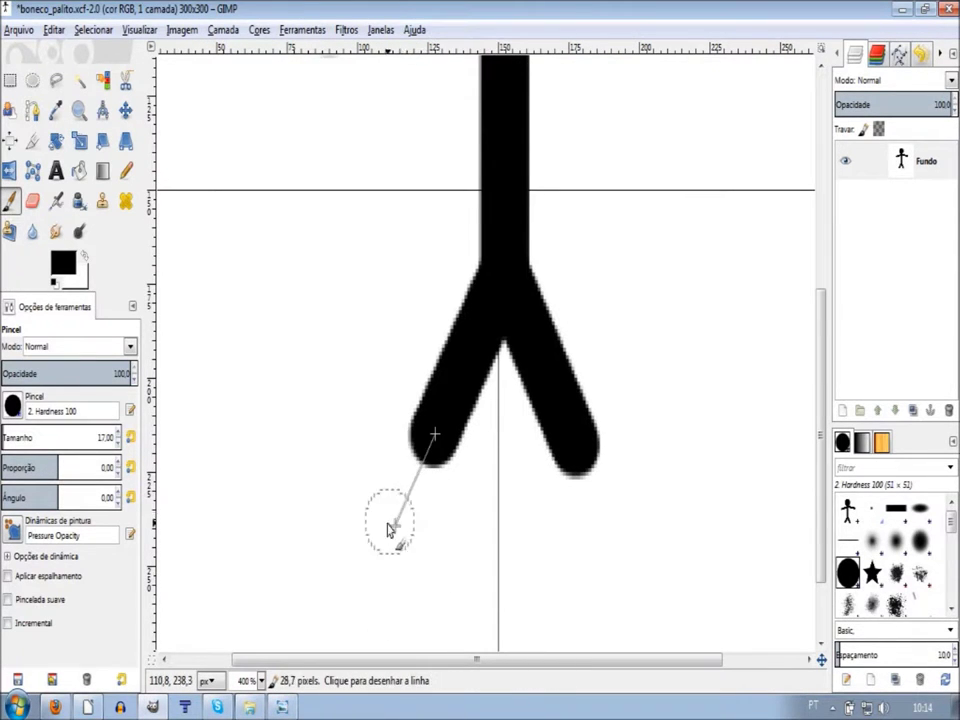
left_click(386, 518, "shift")
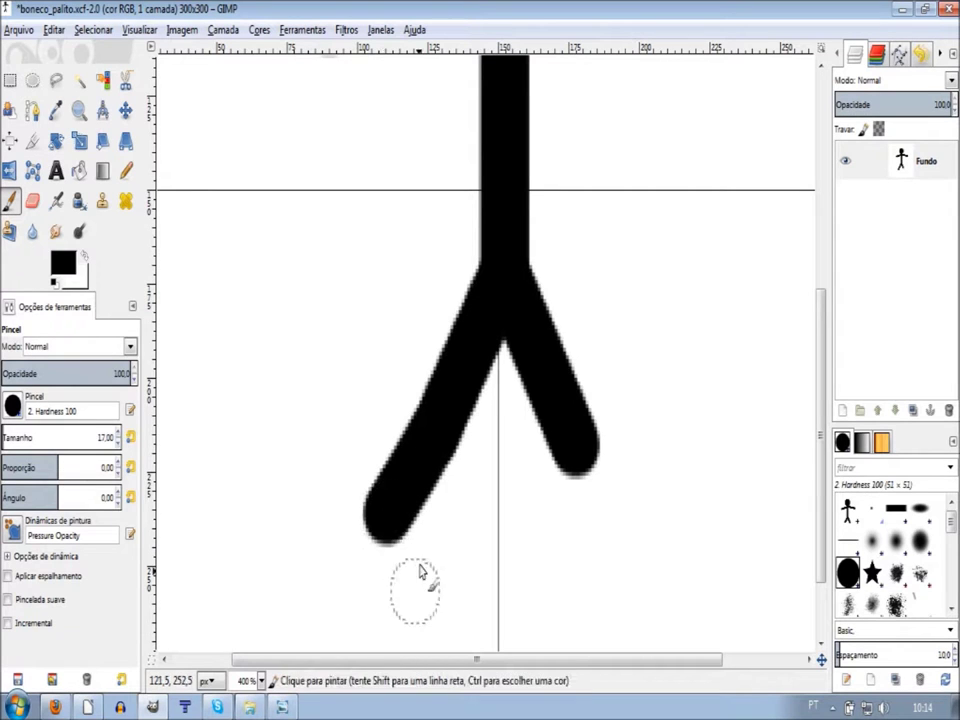
key("ctrl+z")
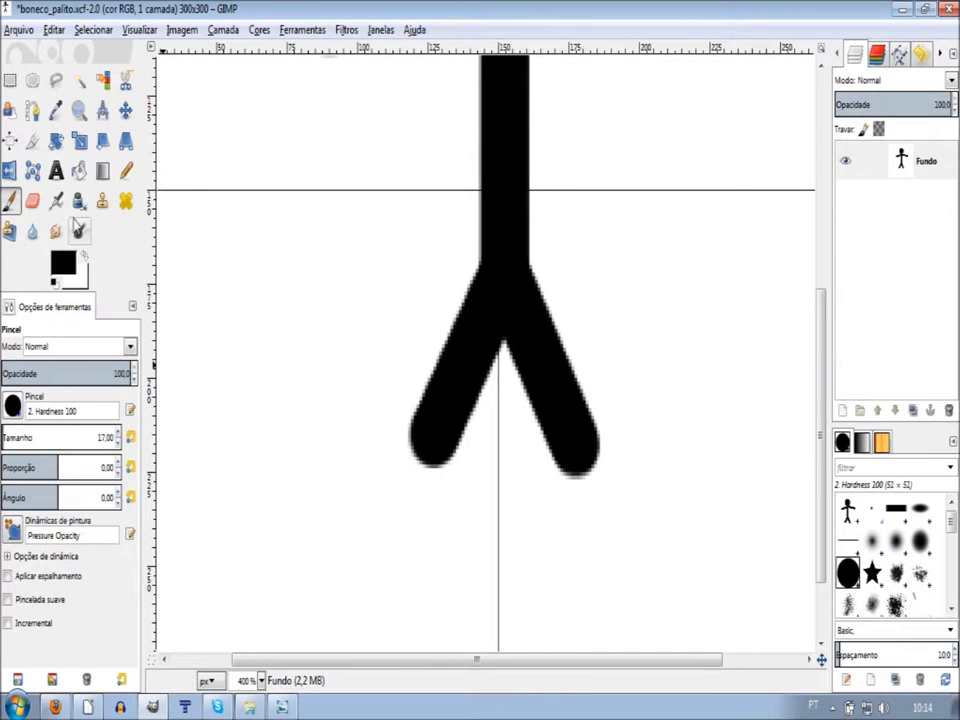
Erase both legs below the body with the Eraser.
left_click(34, 202)
mouse_move(418, 443)
left_mouse_down()
mouse_move(690, 450)
mouse_move(685, 471)
mouse_move(631, 385)
mouse_move(588, 349)
mouse_move(467, 332)
mouse_move(534, 321)
mouse_move(547, 305)
mouse_move(480, 304)
left_mouse_up()
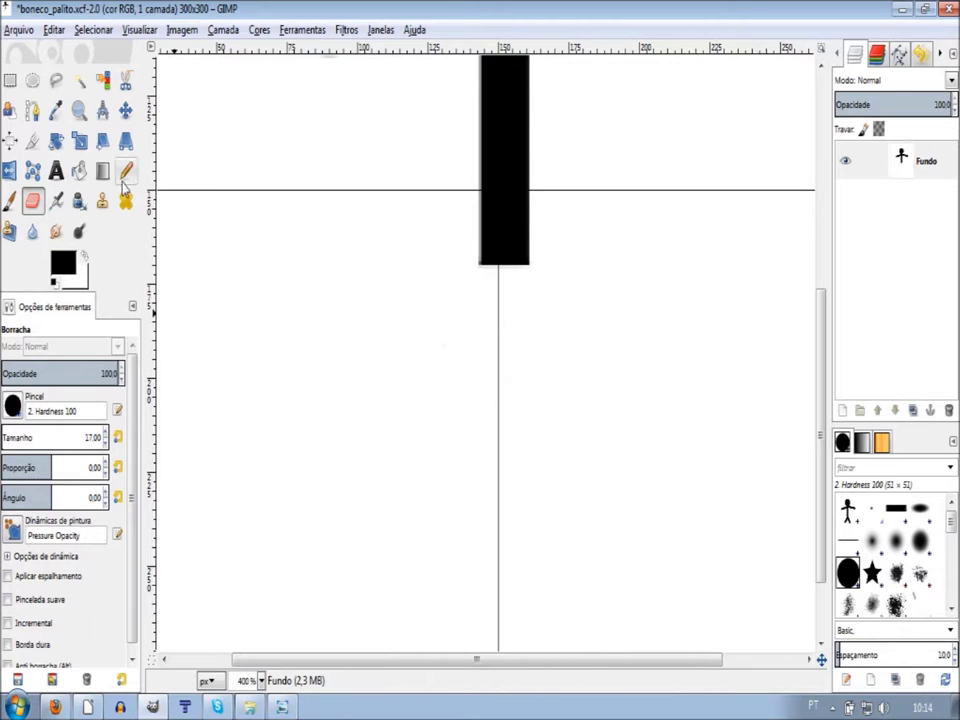
left_click(126, 170)
left_click(9, 200)
Paint a straight left leg from the body's bottom end down-left.
scroll(424, 214, "down", 2)
scroll(444, 344, "down", 1)
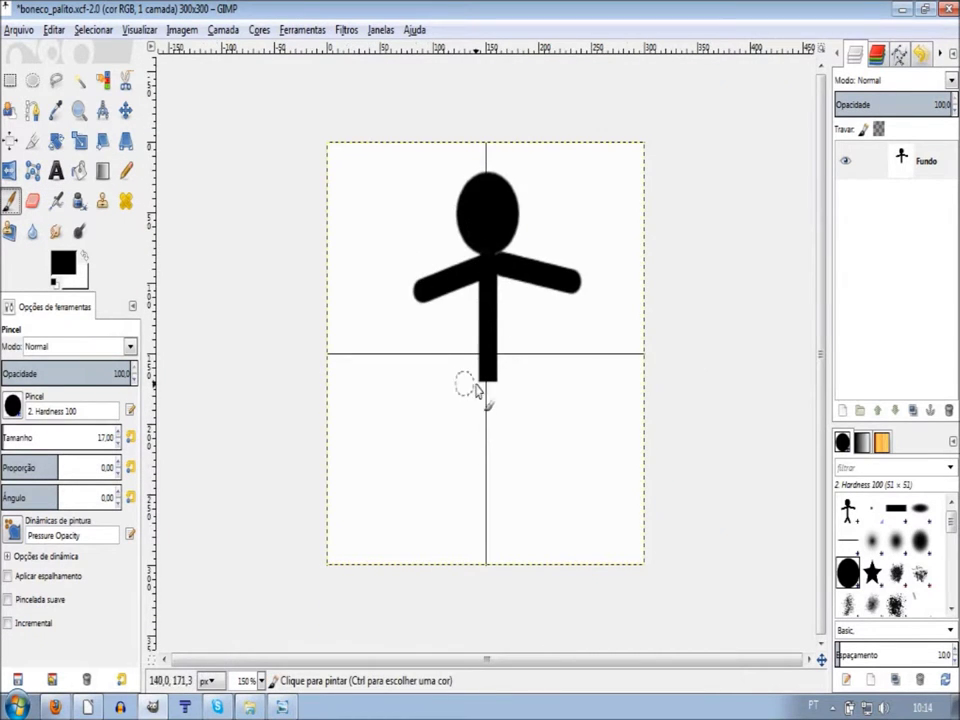
scroll(490, 388, "up", 1)
scroll(490, 390, "up", 1)
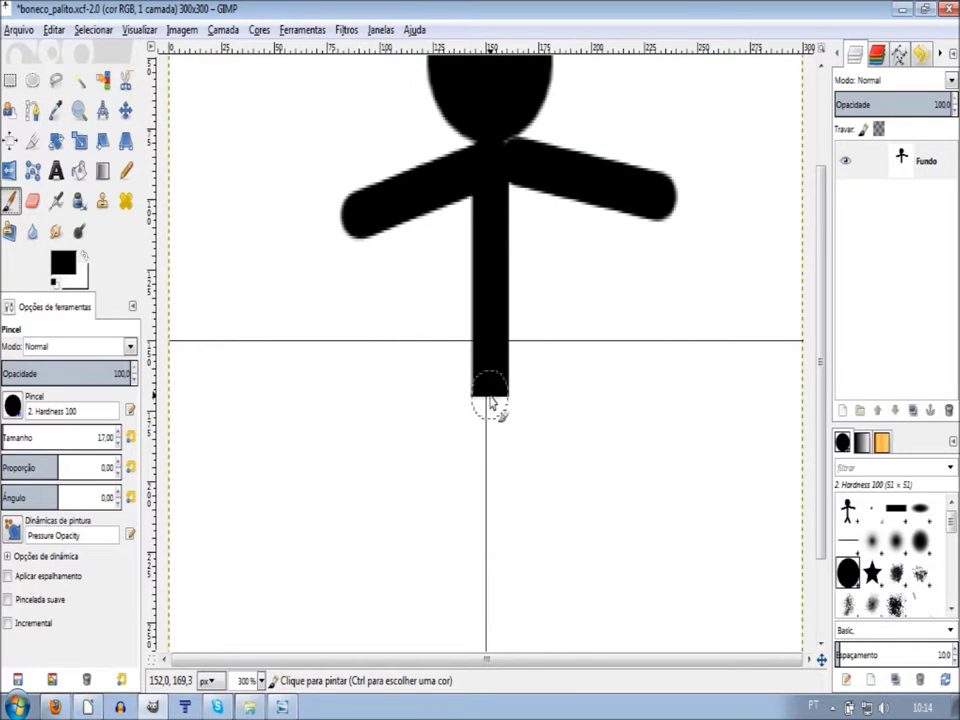
left_click(490, 400)
key("shift")
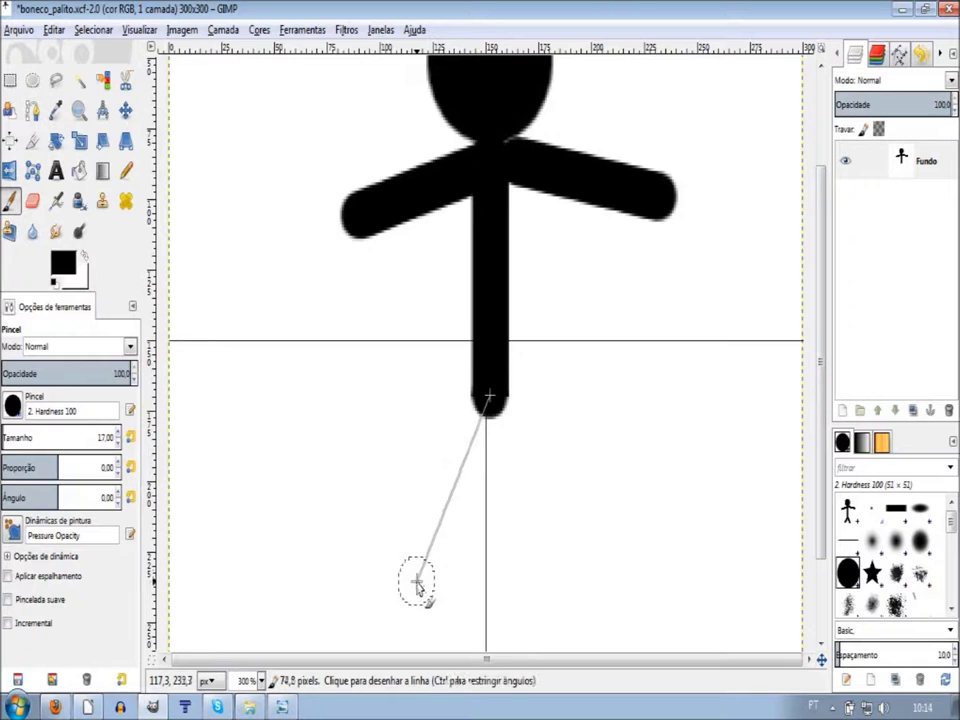
left_click(416, 576, "shift")
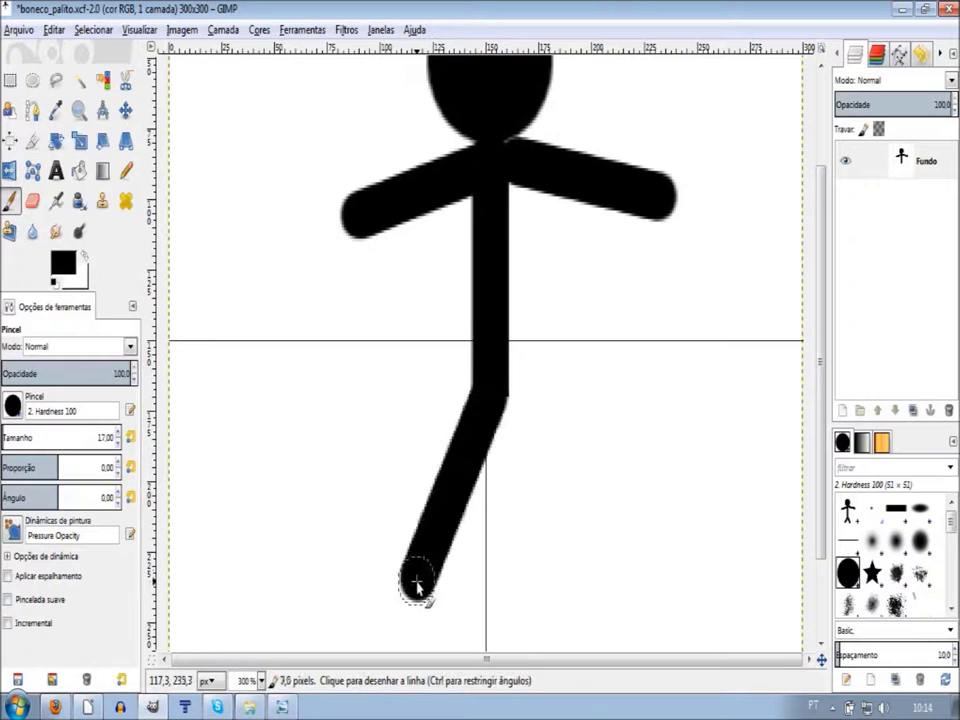
Try a right leg going down-right, zoom out, then undo it.
left_click(493, 407)
left_click(550, 605, "shift")
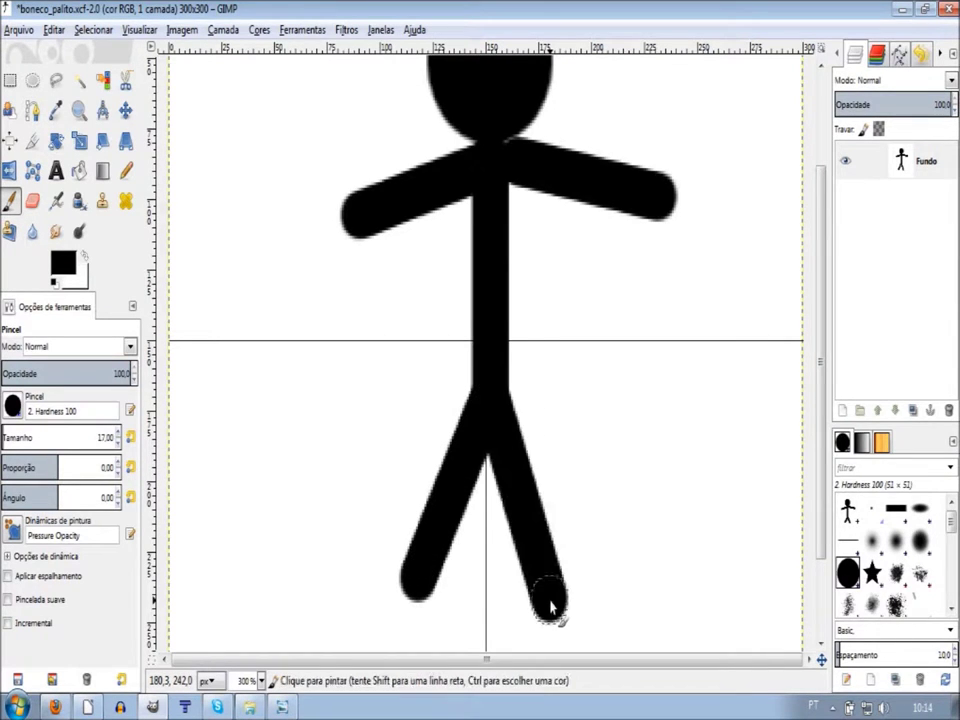
key("ctrl+z")
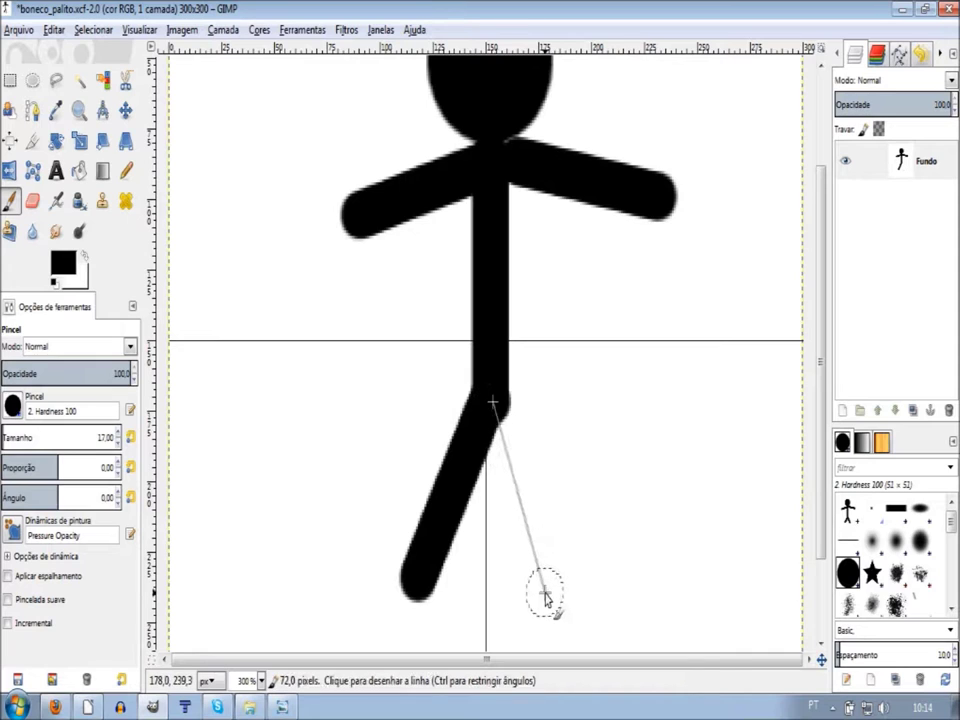
left_click(545, 597, "shift")
key("z")
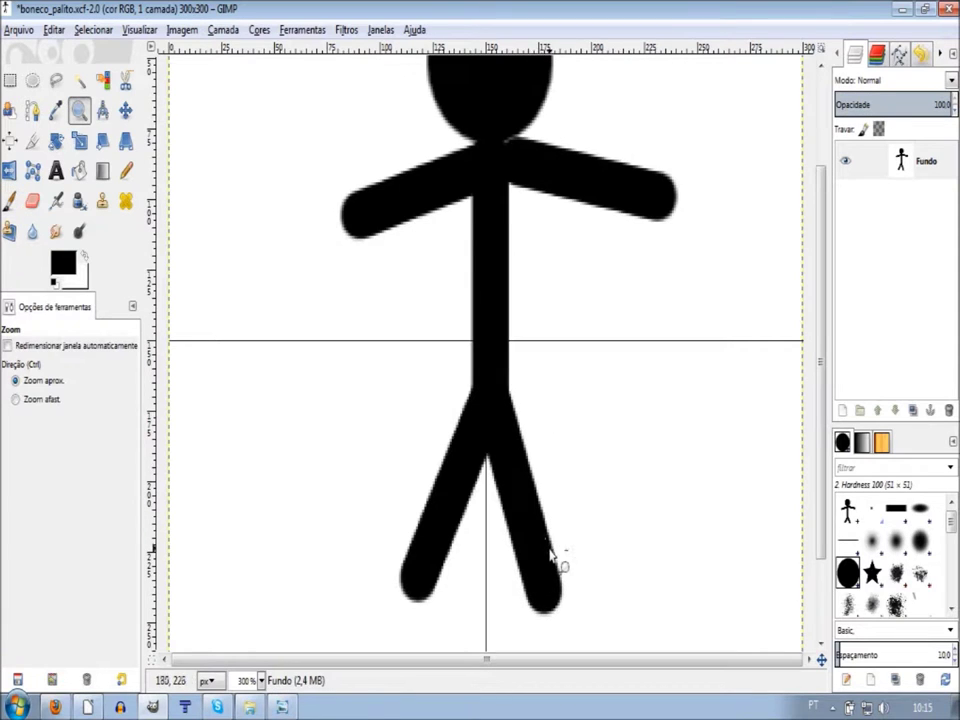
left_click(570, 495)
key("ctrl+z")
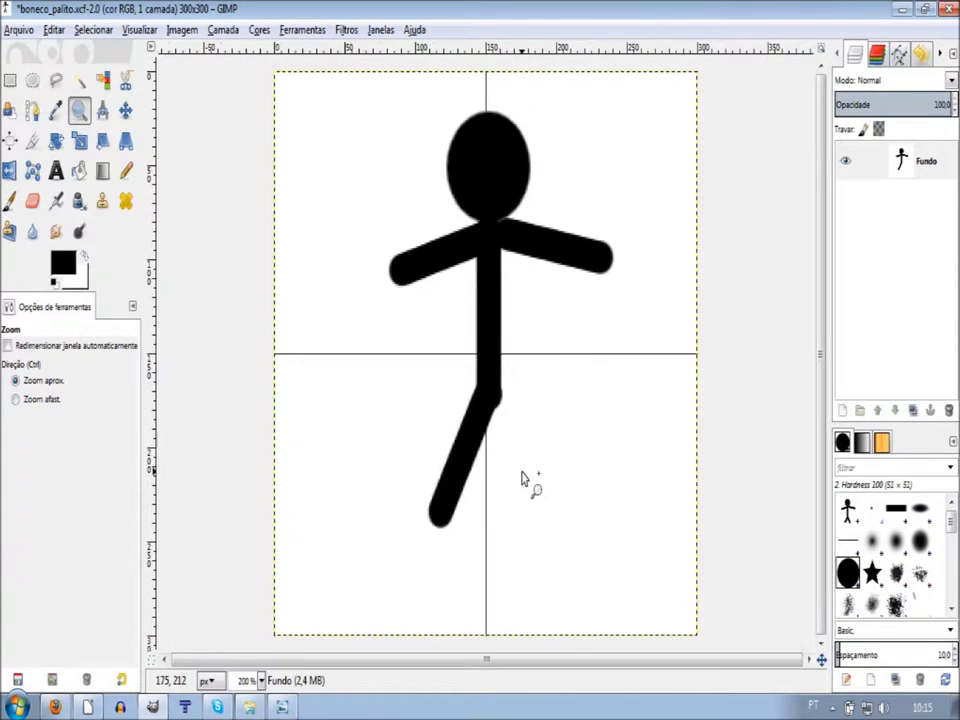
Draw the right leg straight down-right from the leg joint, redoing it until satisfied.
left_click(8, 201)
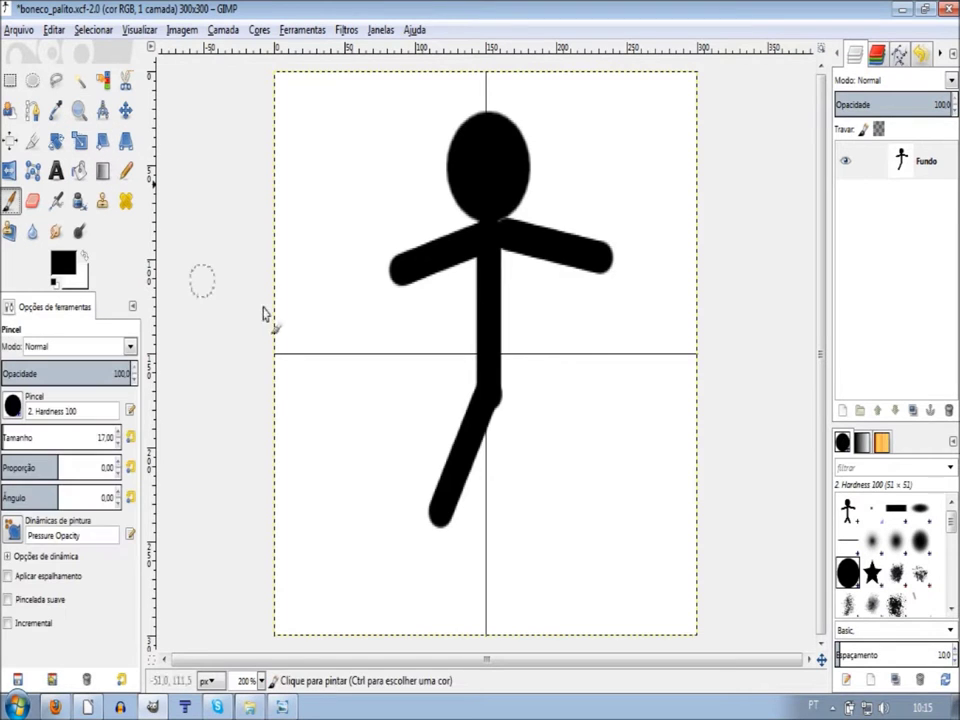
left_click(491, 397)
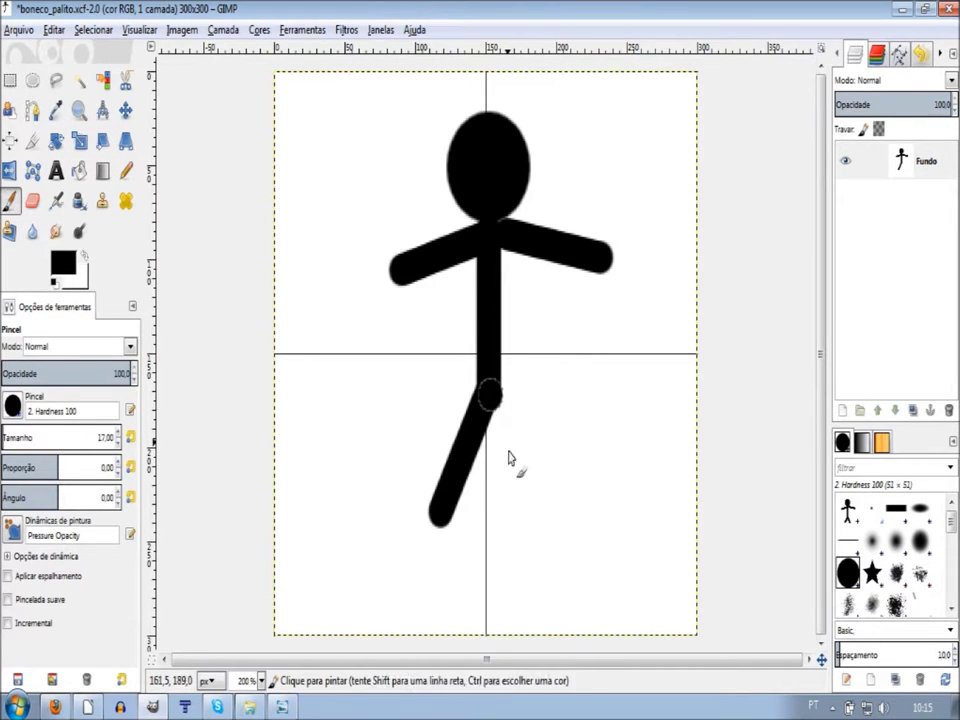
left_click(529, 514, "shift")
key("ctrl+z")
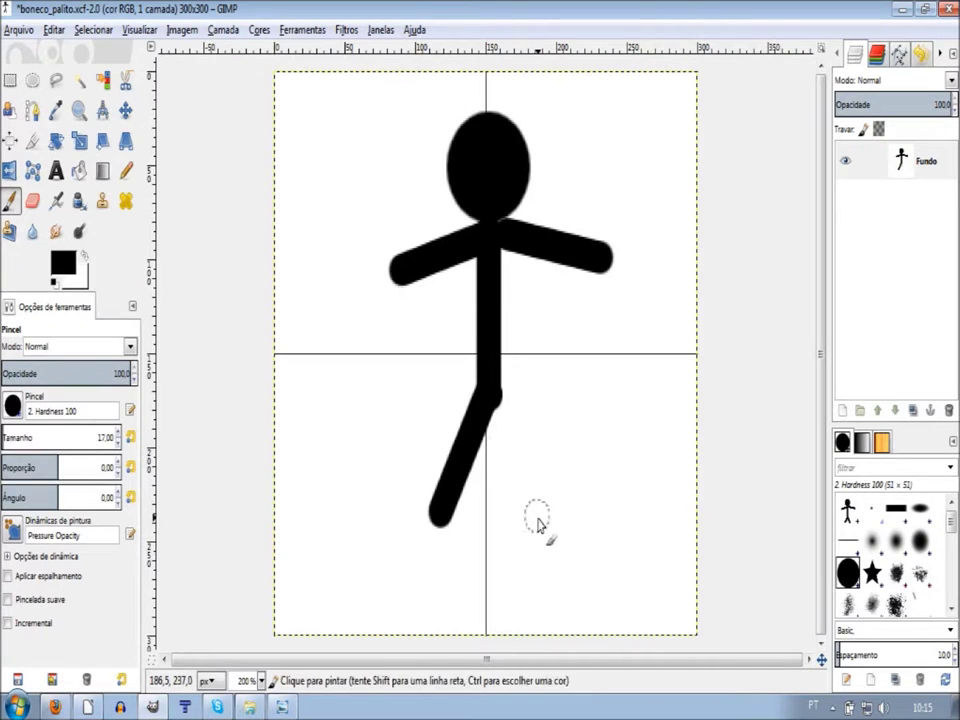
left_click(540, 524, "shift")
key("ctrl+z")
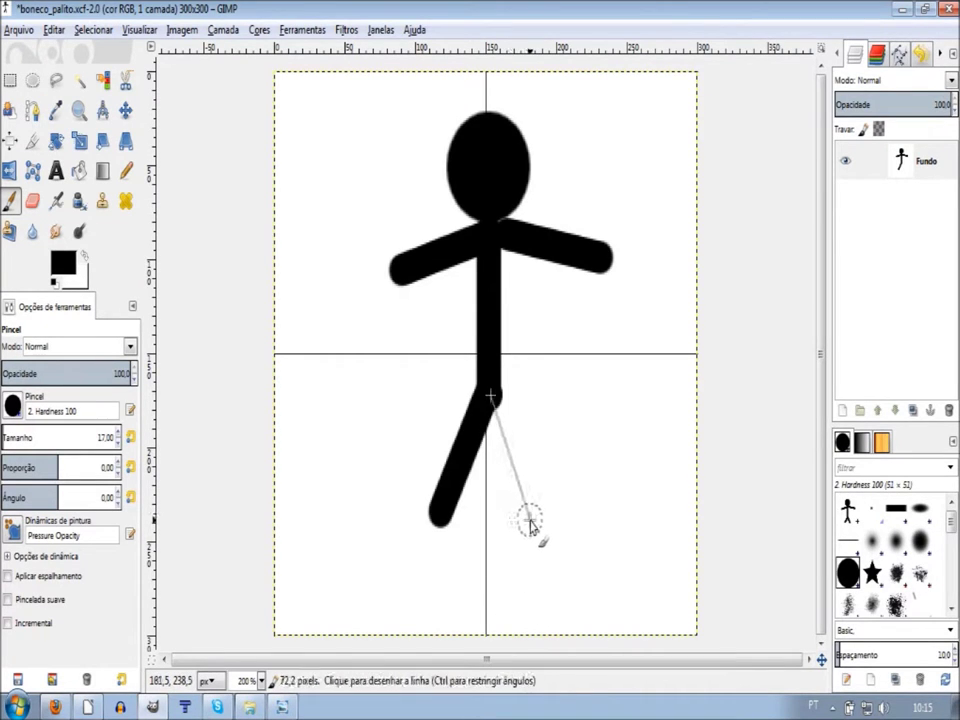
left_click(529, 518, "shift")
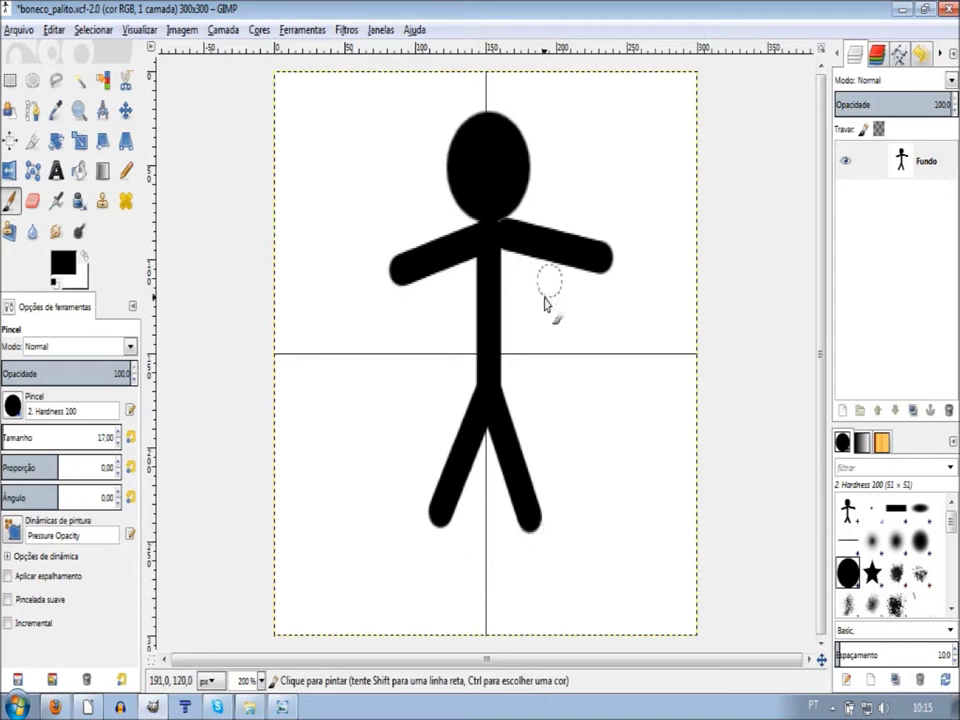